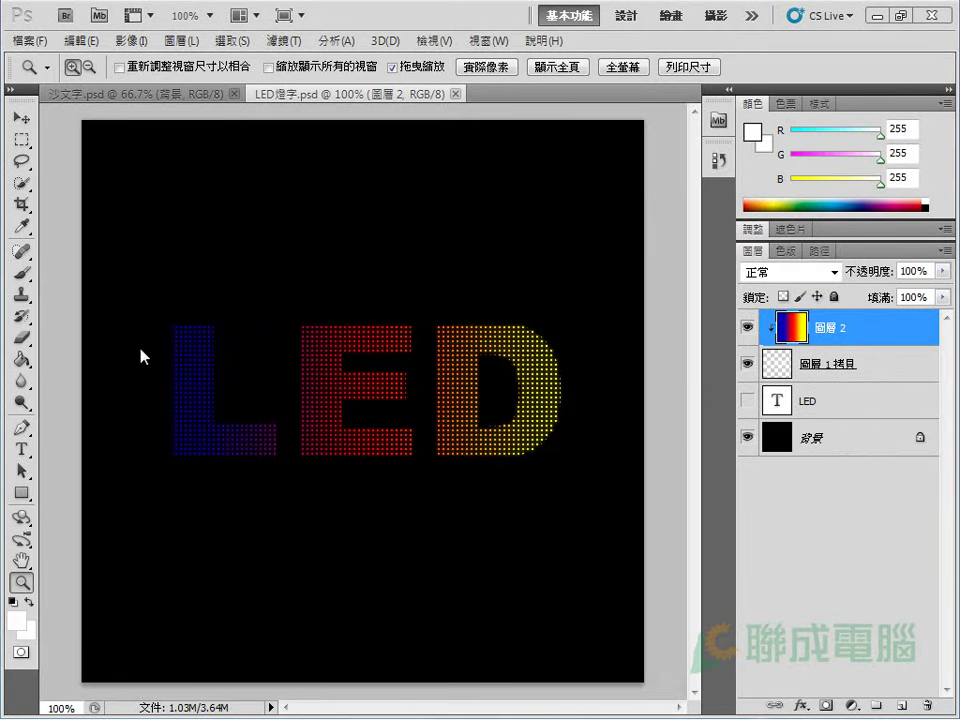
# - Create a new 600×600-pixel document with a transparent background
pyautogui.click(30, 41)
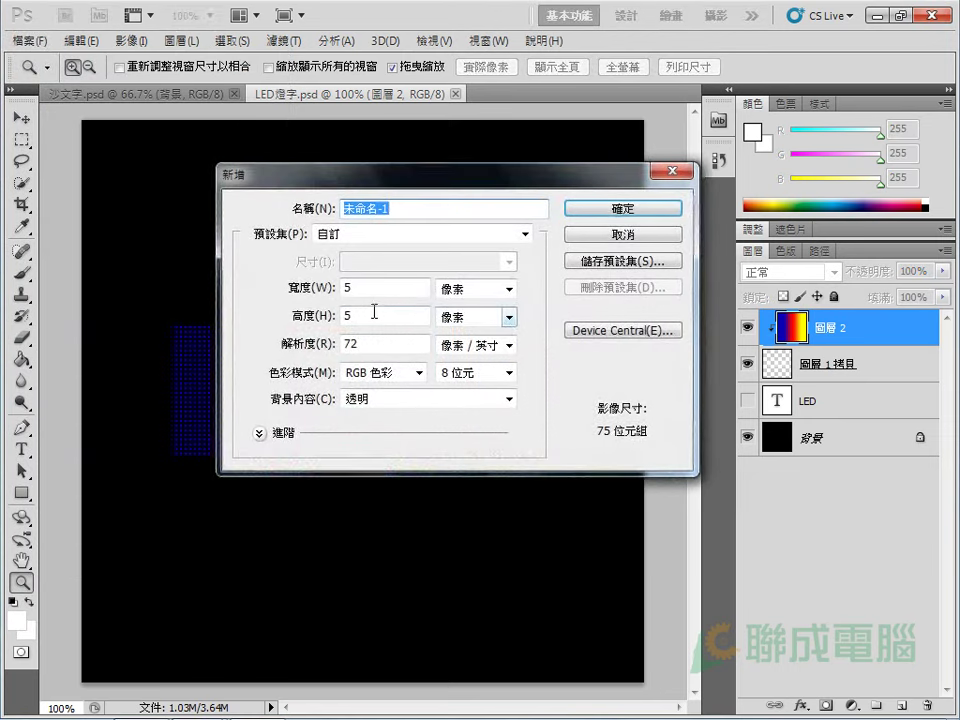
pyautogui.doubleClick(375, 288)
pyautogui.write('6')
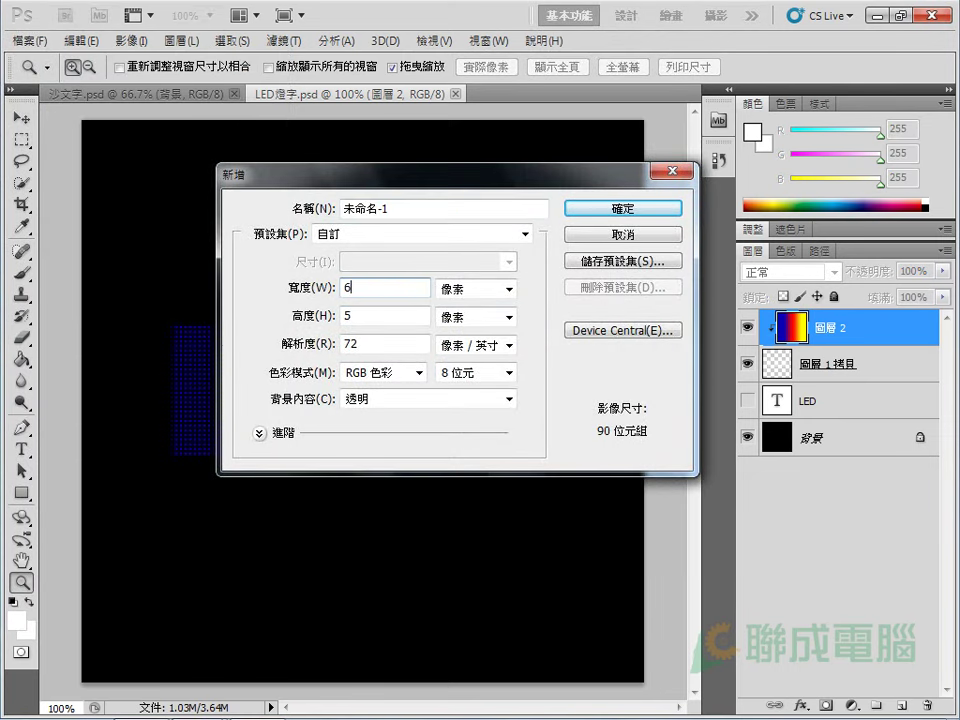
pyautogui.write('00')
pyautogui.click(377, 319)
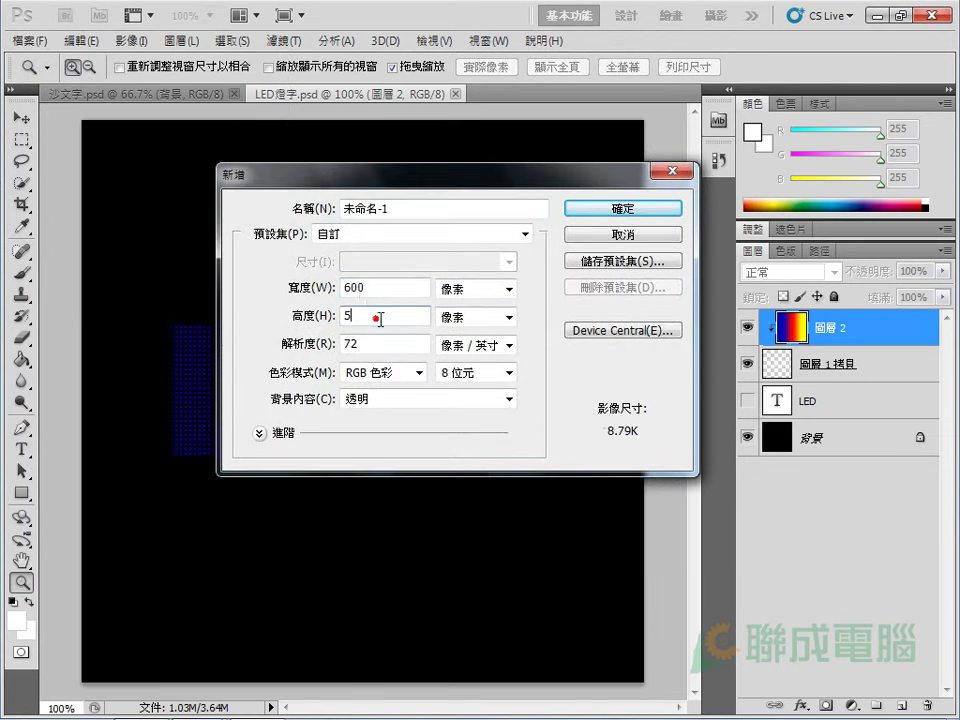
pyautogui.press('BackSpace')
pyautogui.write('600')
pyautogui.click(617, 210)
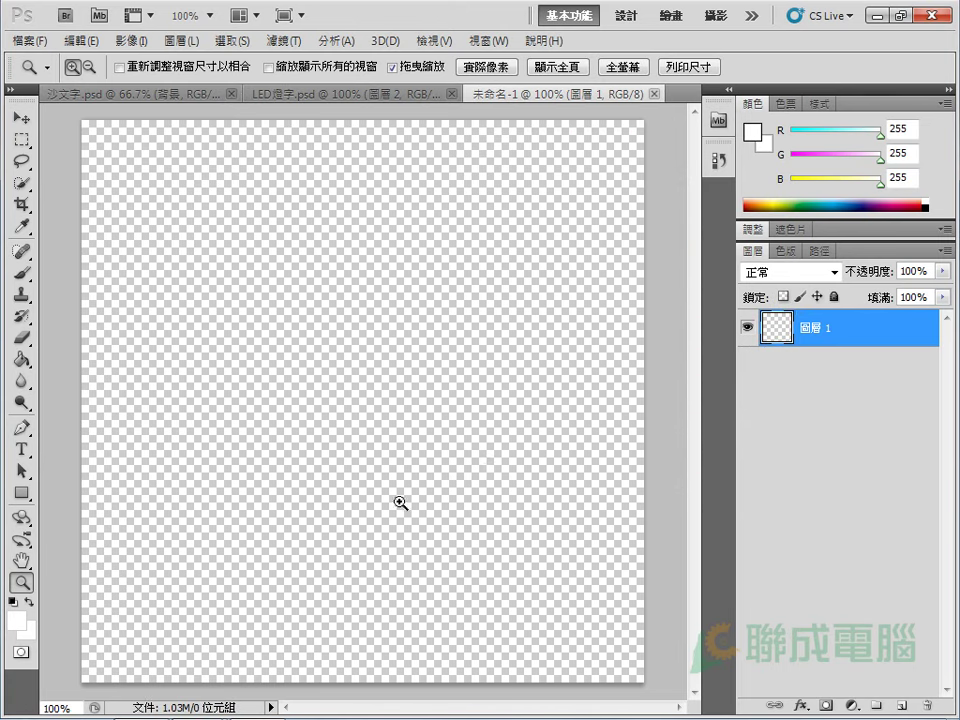
# - Set the foreground colour to black (0, 0, 0) and fill the new layer with it
pyautogui.click(18, 626)
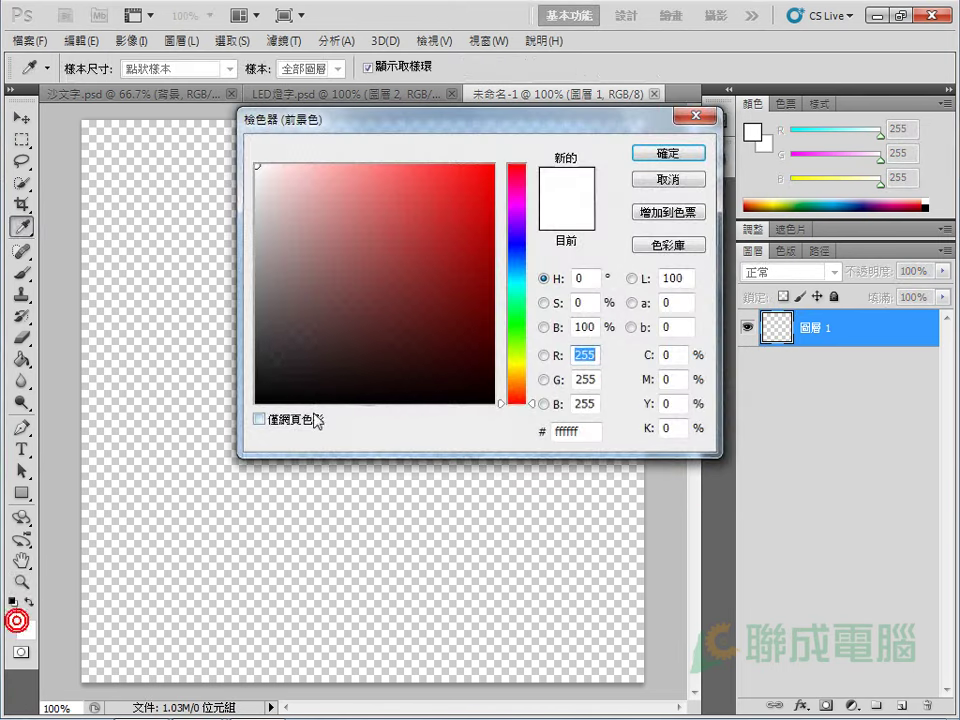
pyautogui.click(258, 402)
pyautogui.click(670, 155)
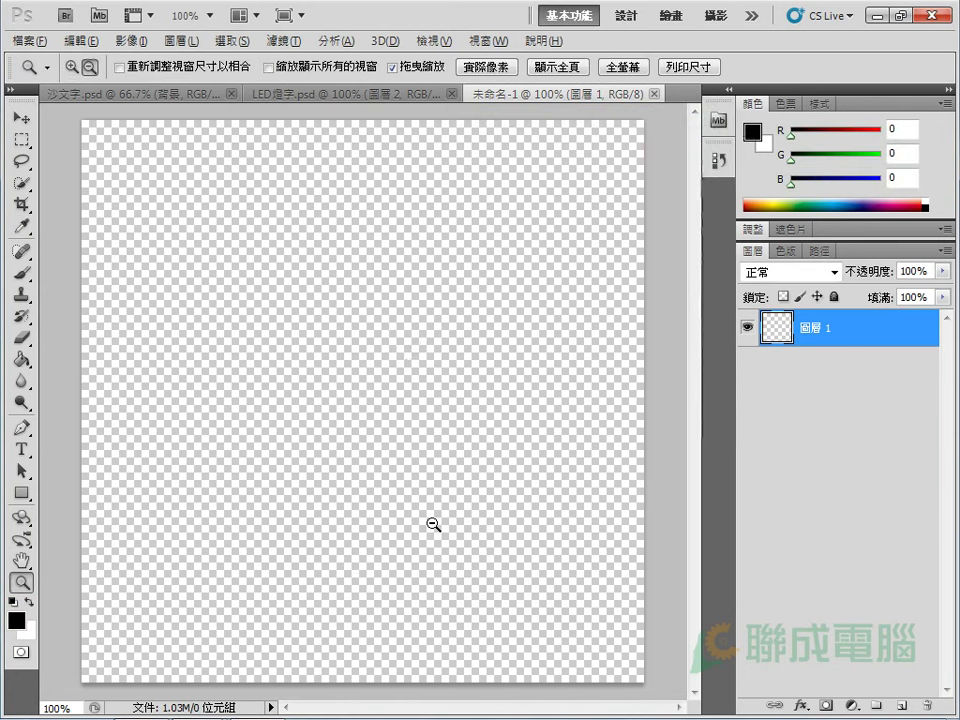
pyautogui.hotkey('alt', 'BackSpace')
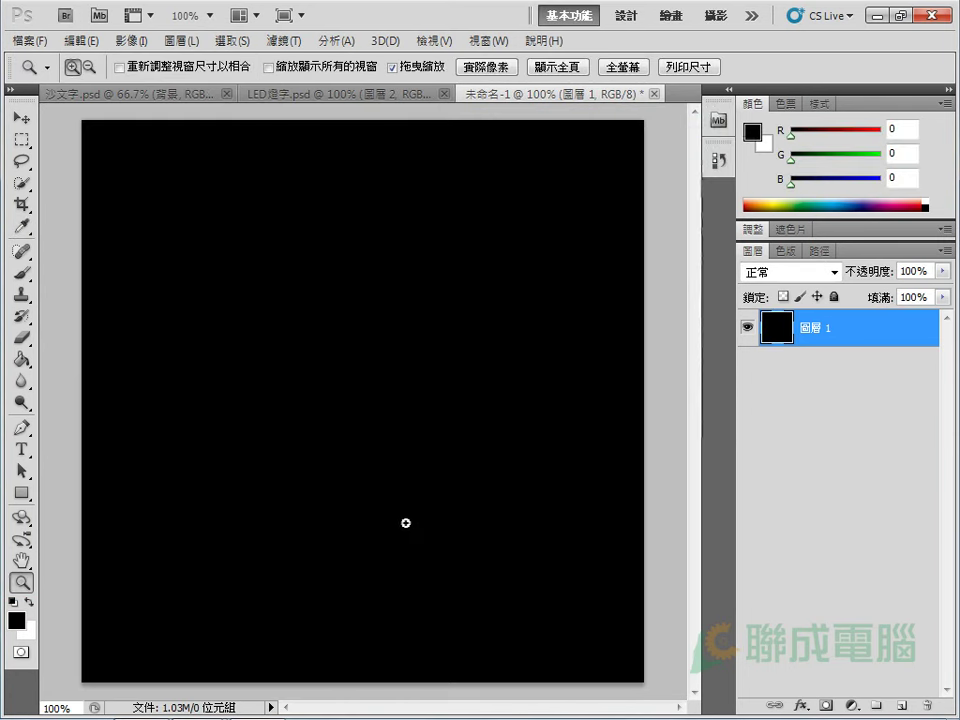
pyautogui.click(21, 450)
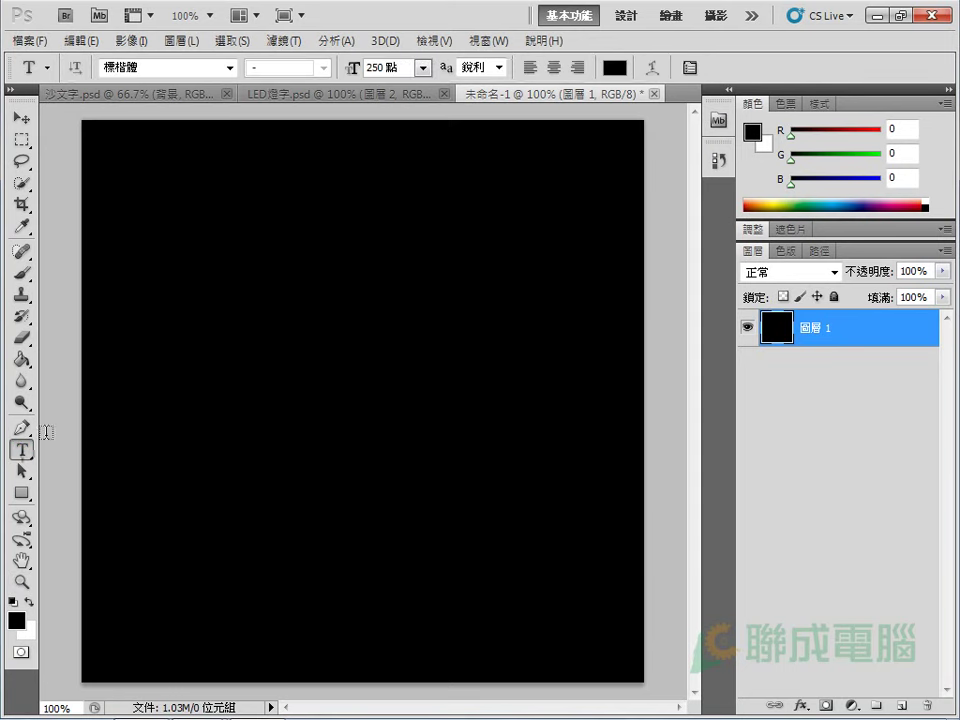
# - Set the 250-pt type colour to white
pyautogui.click(614, 67)
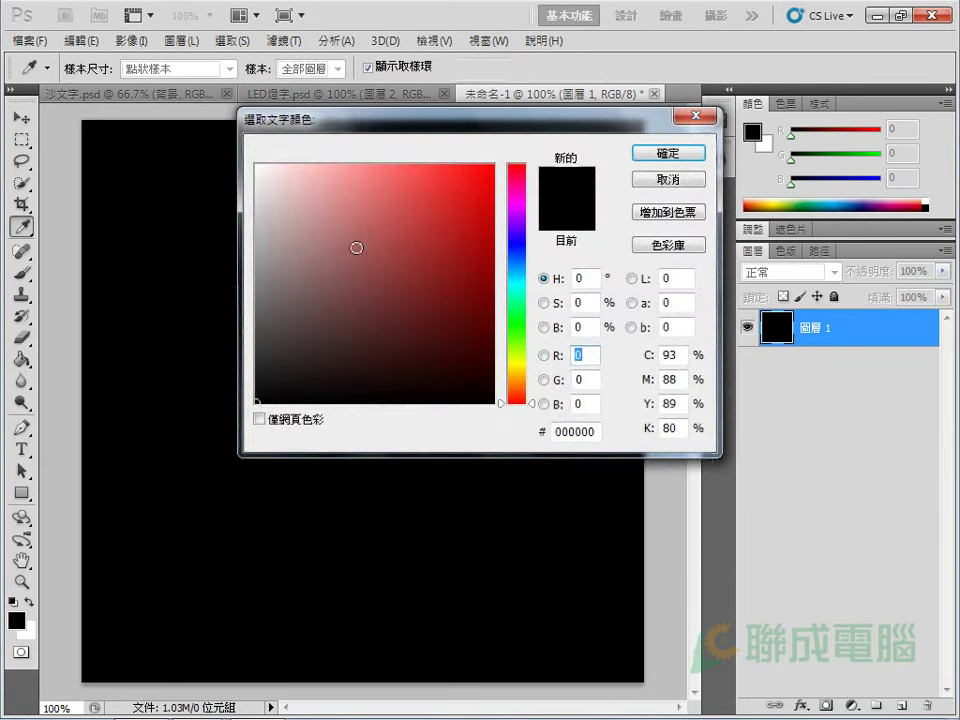
pyautogui.moveTo(356, 247); pyautogui.dragTo(256, 165)
pyautogui.click(668, 153)
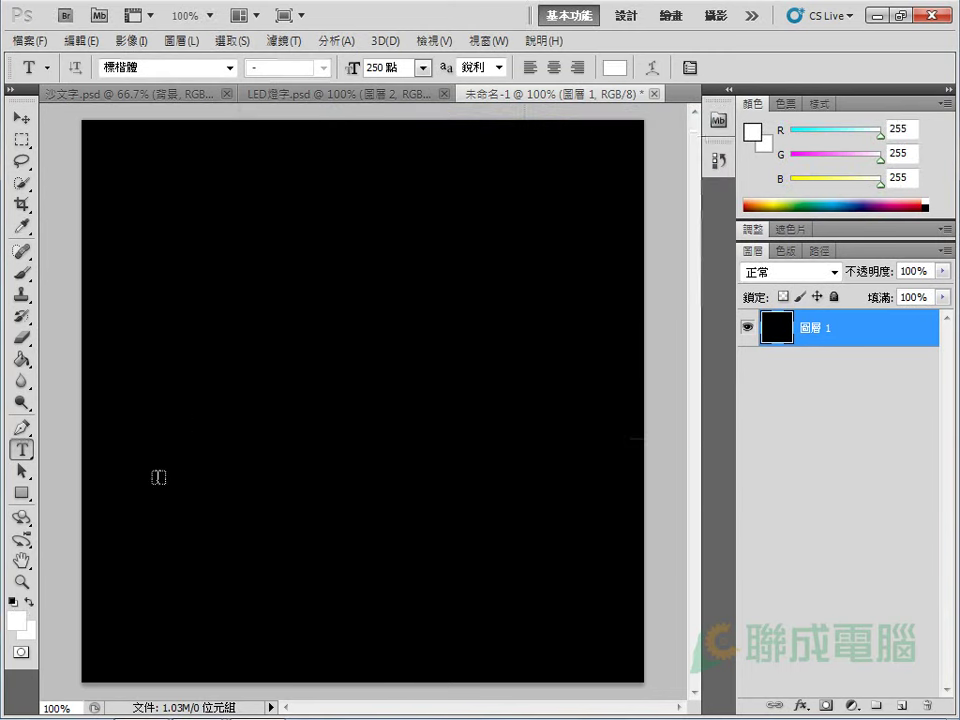
# - Type 'LED' on the black canvas and move the text to the centre
pyautogui.click(171, 430)
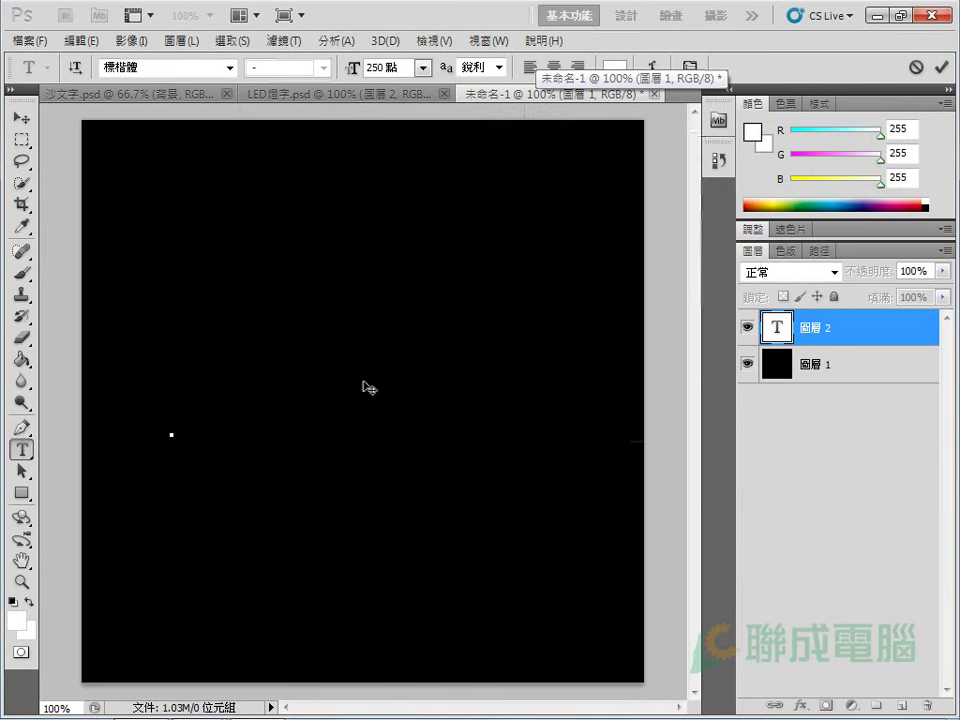
pyautogui.write('LD')
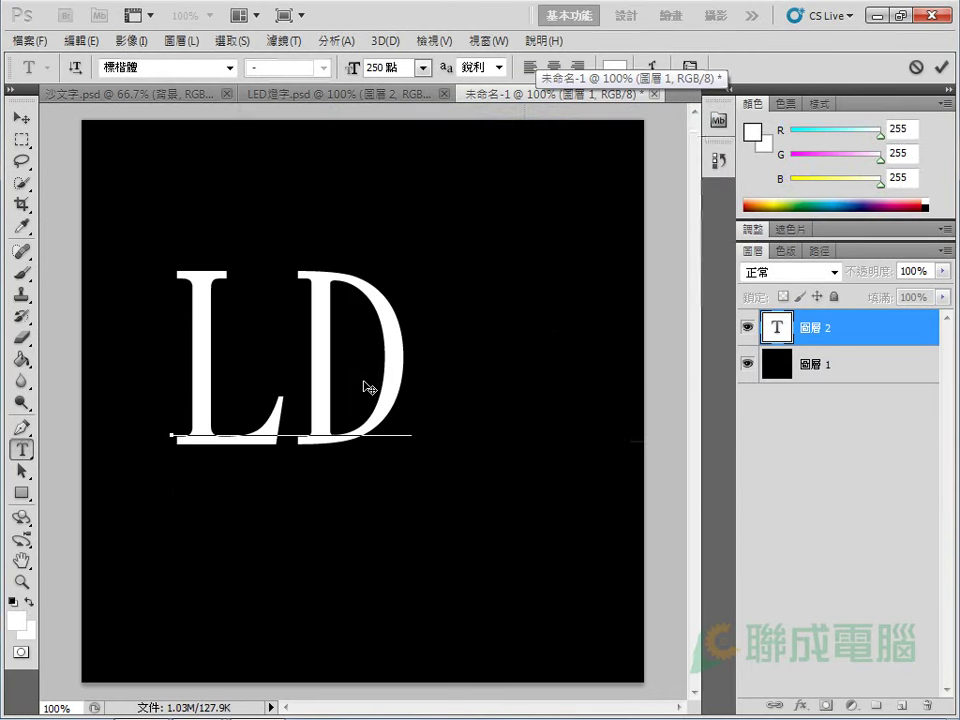
pyautogui.press('BackSpace')
pyautogui.write('ED')
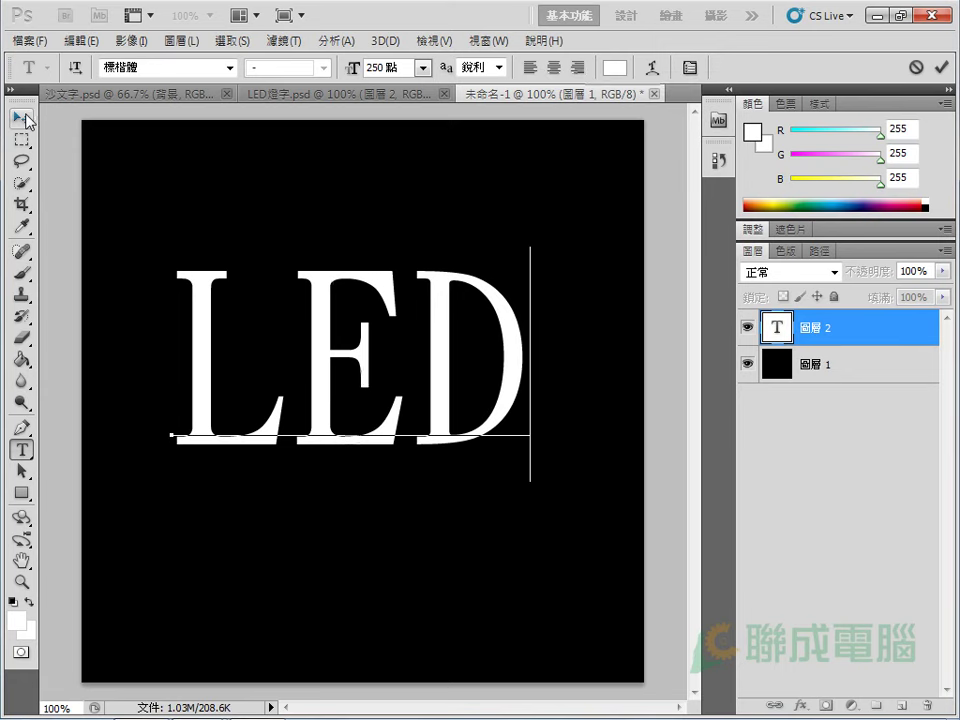
pyautogui.click(24, 119)
pyautogui.moveTo(200, 274); pyautogui.dragTo(225, 297)
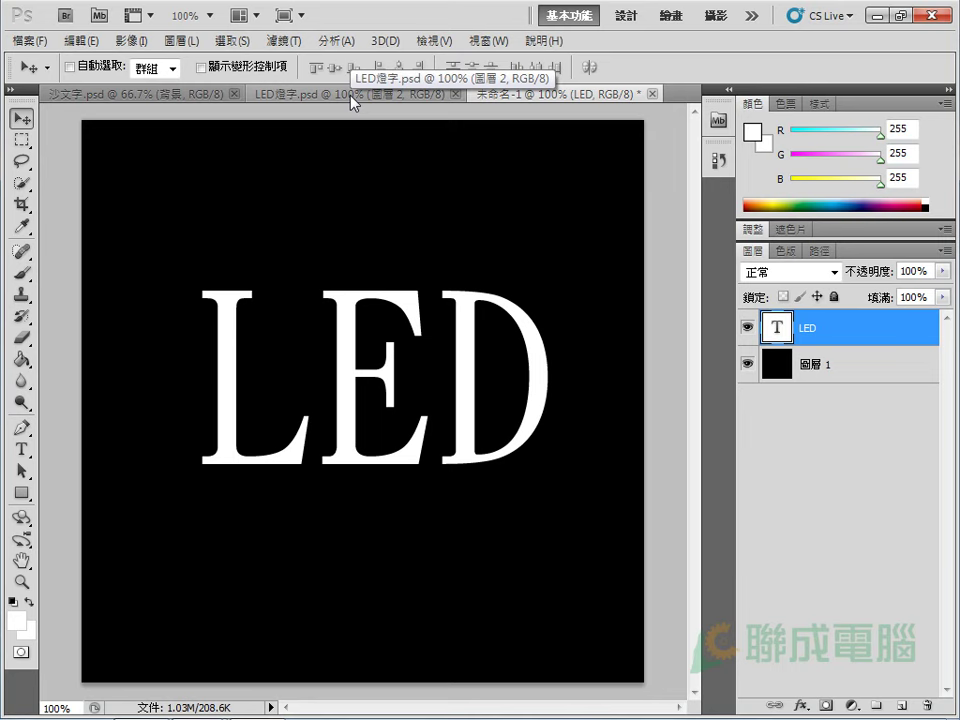
# - Create a second transparent document only 5×5 pixels in size
pyautogui.click(12, 42)
pyautogui.click(38, 58)
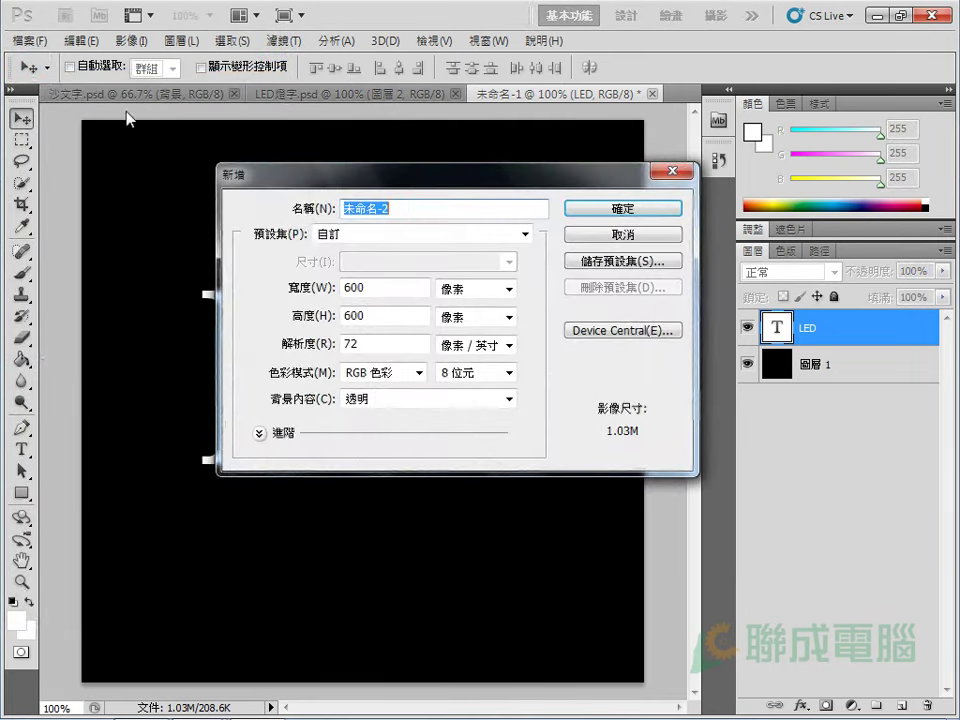
pyautogui.moveTo(386, 287); pyautogui.dragTo(317, 289)
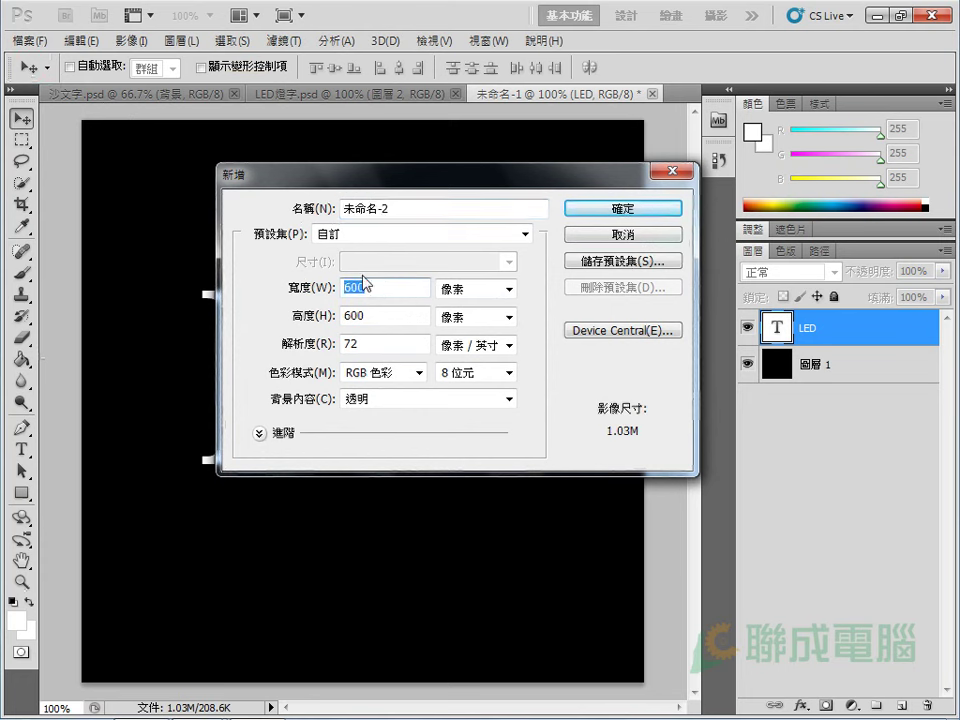
pyautogui.write('5')
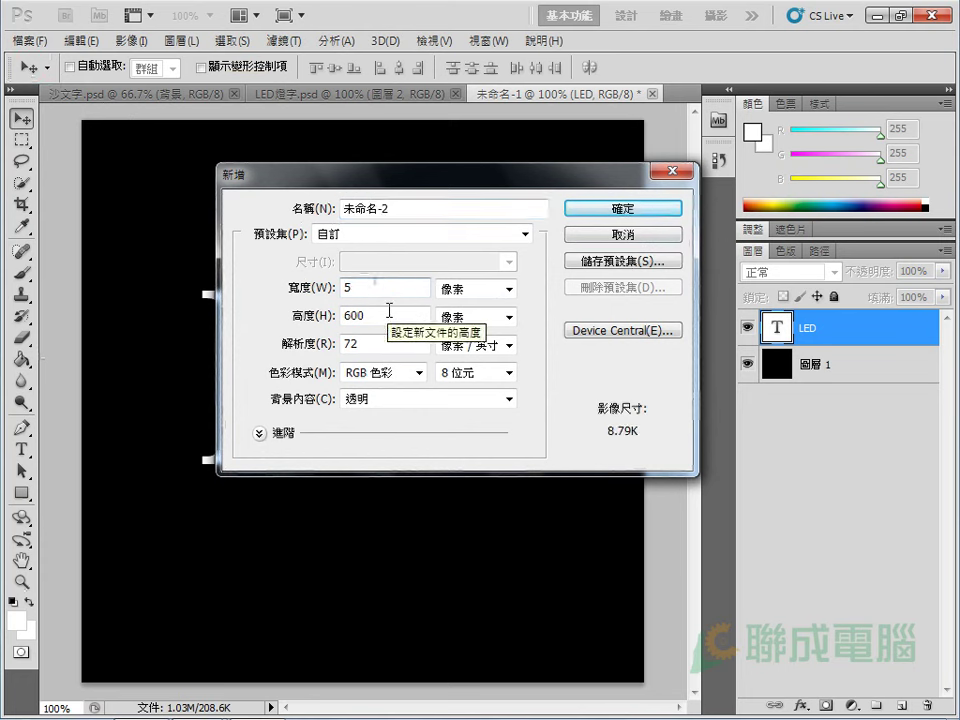
pyautogui.moveTo(385, 312); pyautogui.dragTo(333, 255)
pyautogui.write('5')
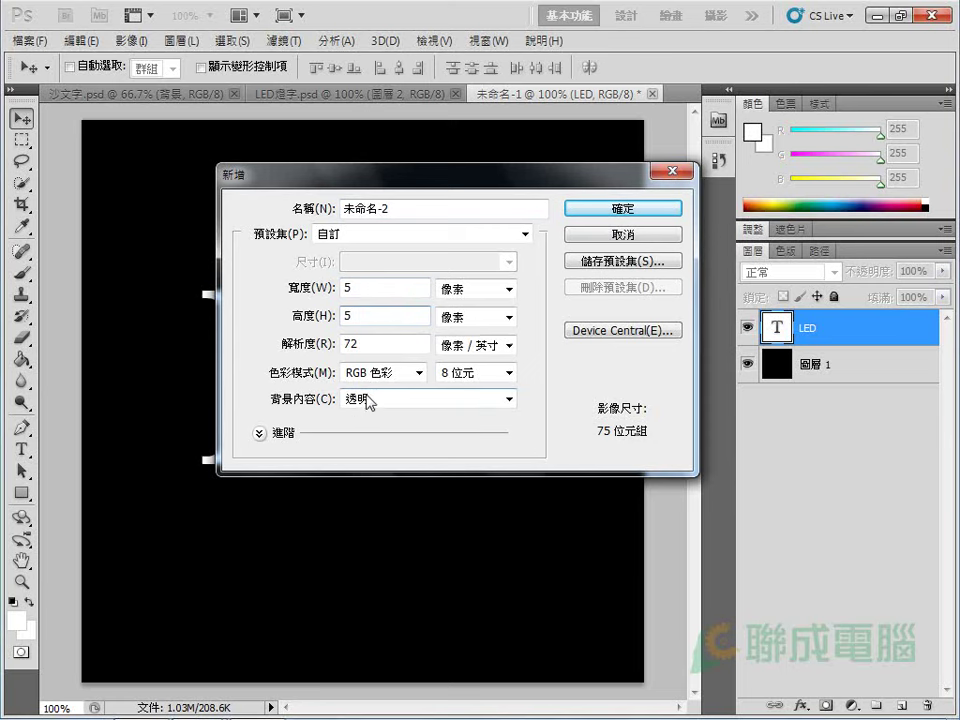
pyautogui.click(632, 210)
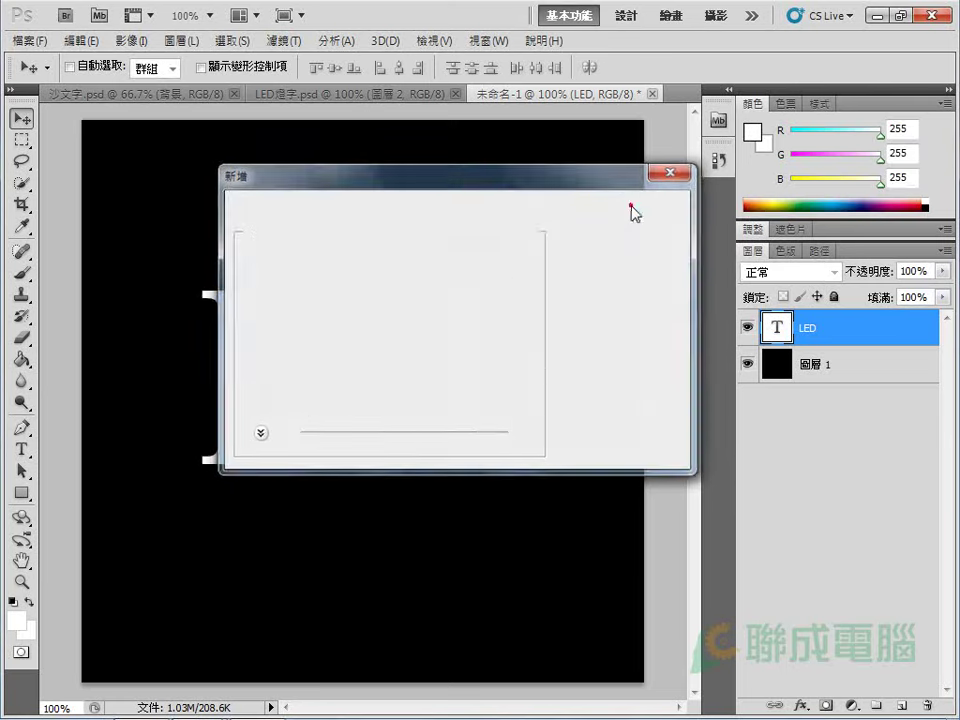
# - Zoom into the 5×5 tile, fill its top-left 2×2 pixel block white, and deselect
pyautogui.click(21, 582)
pyautogui.moveTo(370, 396); pyautogui.dragTo(388, 432)
pyautogui.moveTo(357, 388)
pyautogui.mouseDown()
pyautogui.moveTo(381, 417)
pyautogui.moveTo(369, 404)
pyautogui.mouseUp()
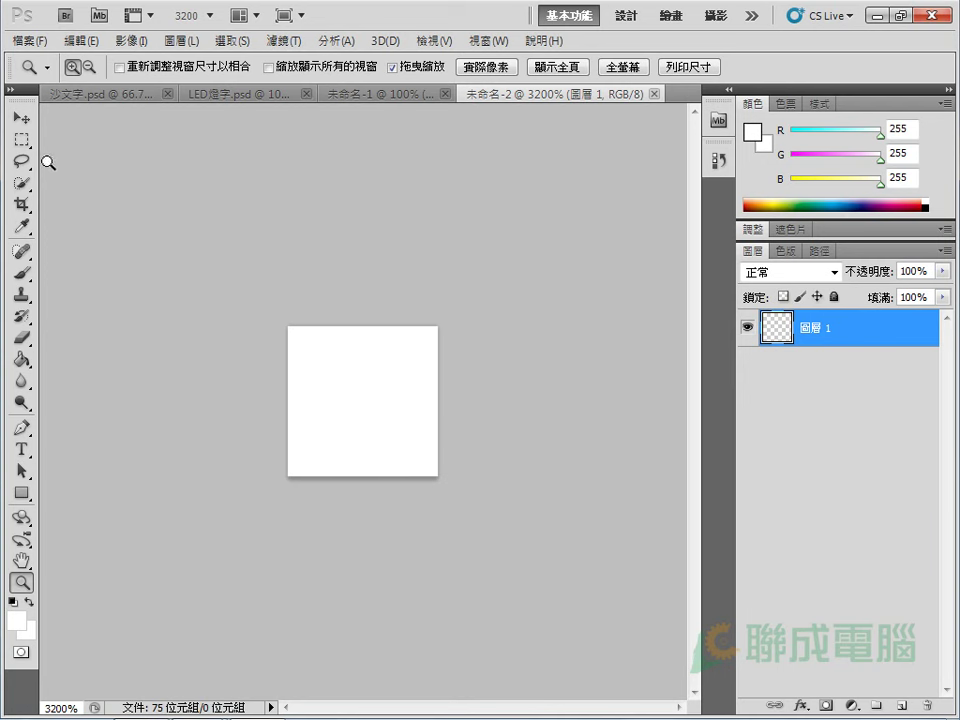
pyautogui.click(20, 141)
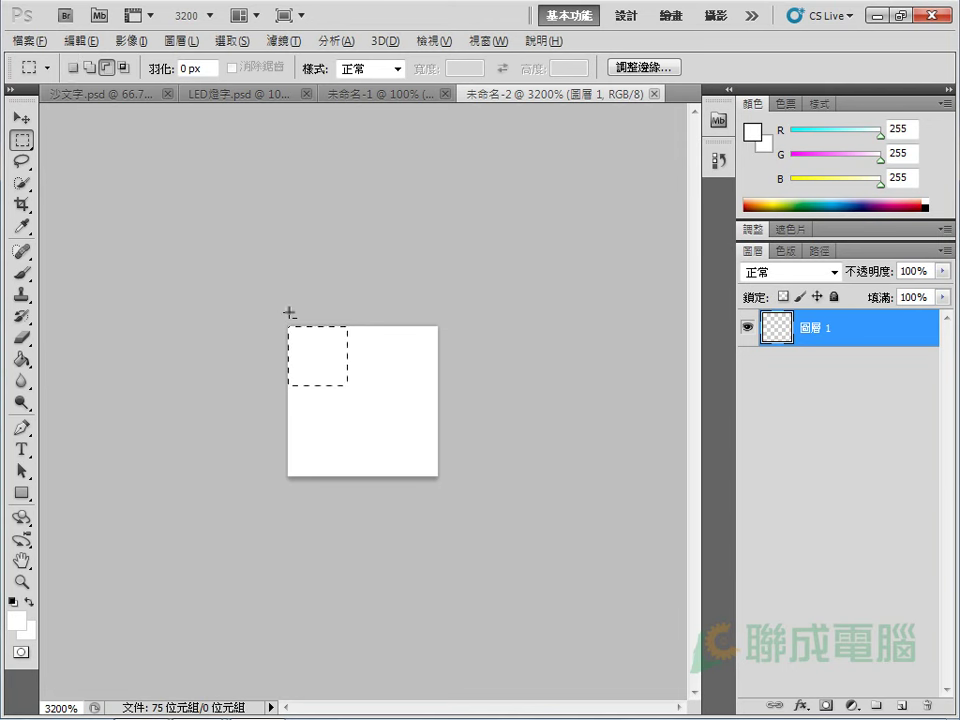
pyautogui.hotkey('alt', 'Delete')
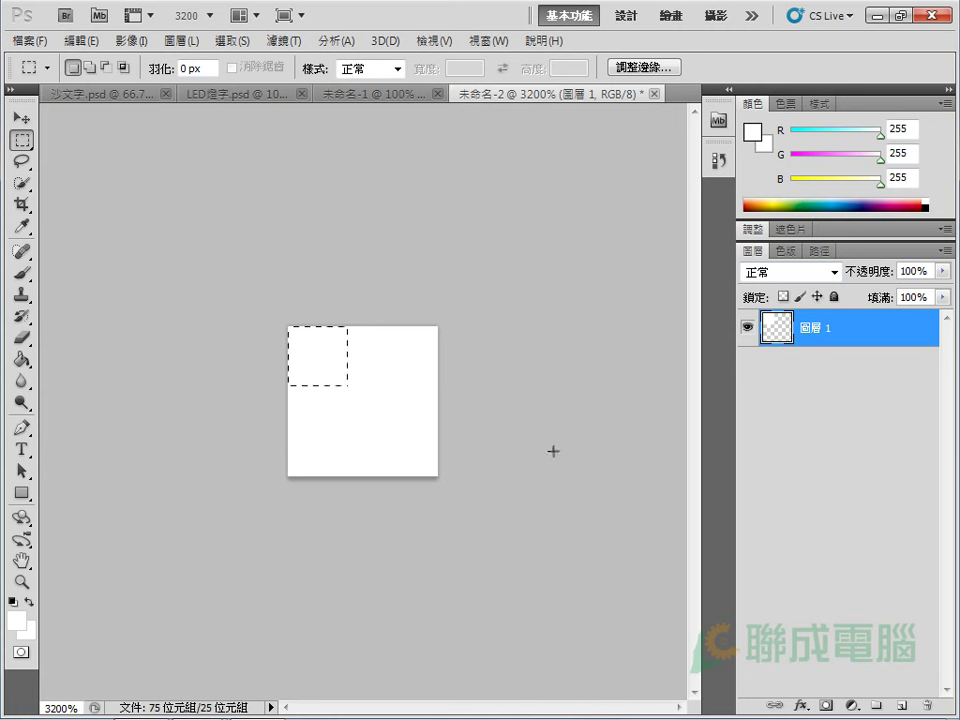
pyautogui.click(230, 41)
pyautogui.click(255, 80)
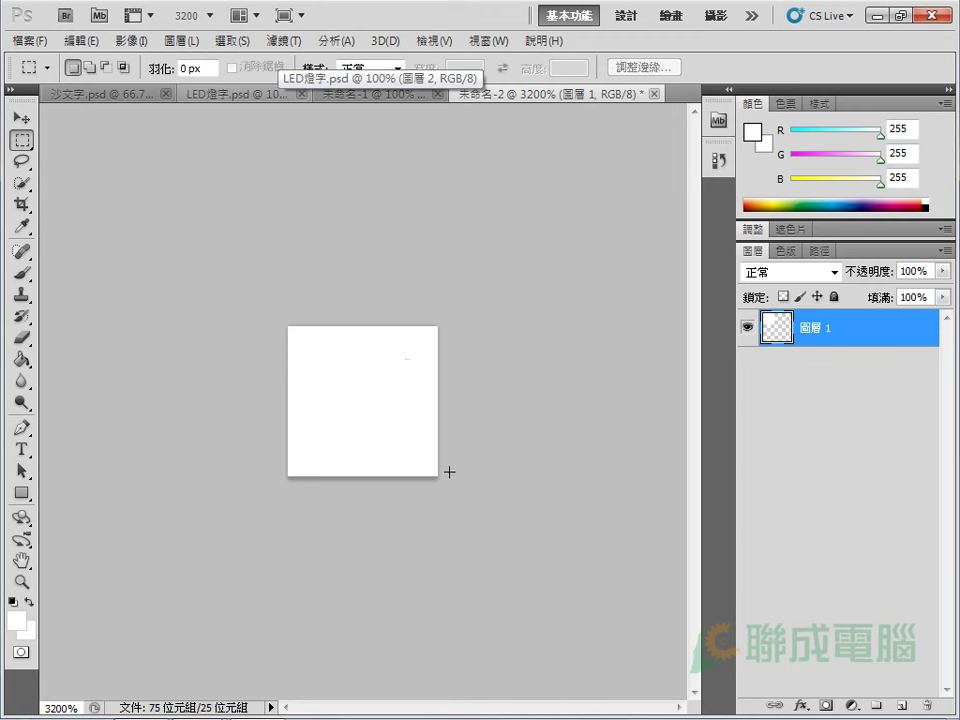
# - Define the tile as pattern 圖樣 3 and return to the LED document 未命名-1
pyautogui.click(84, 41)
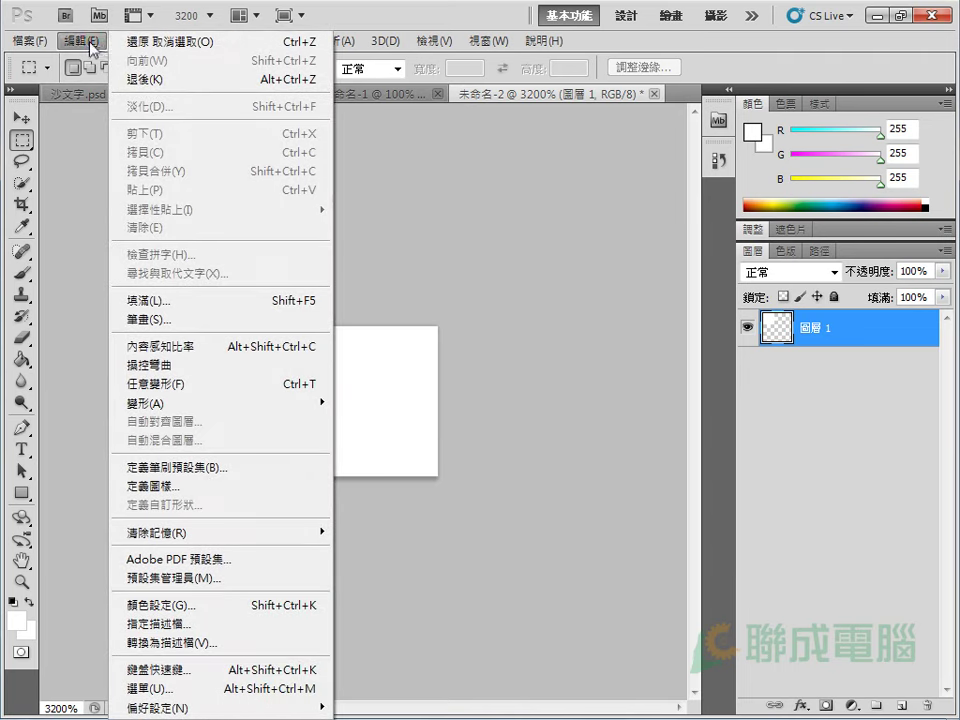
pyautogui.click(190, 487)
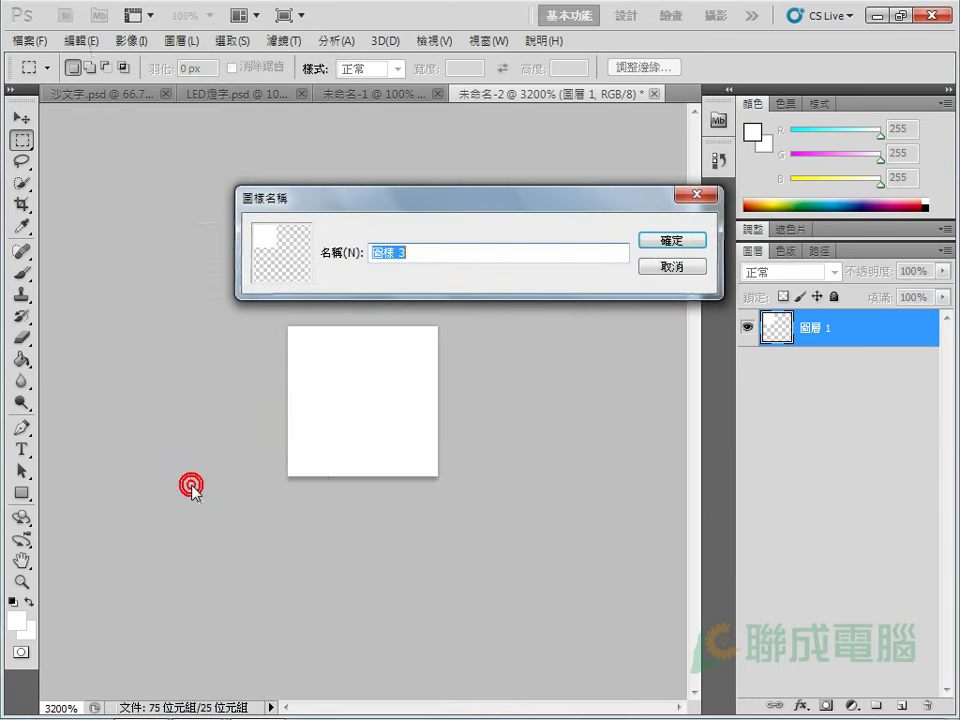
pyautogui.click(672, 241)
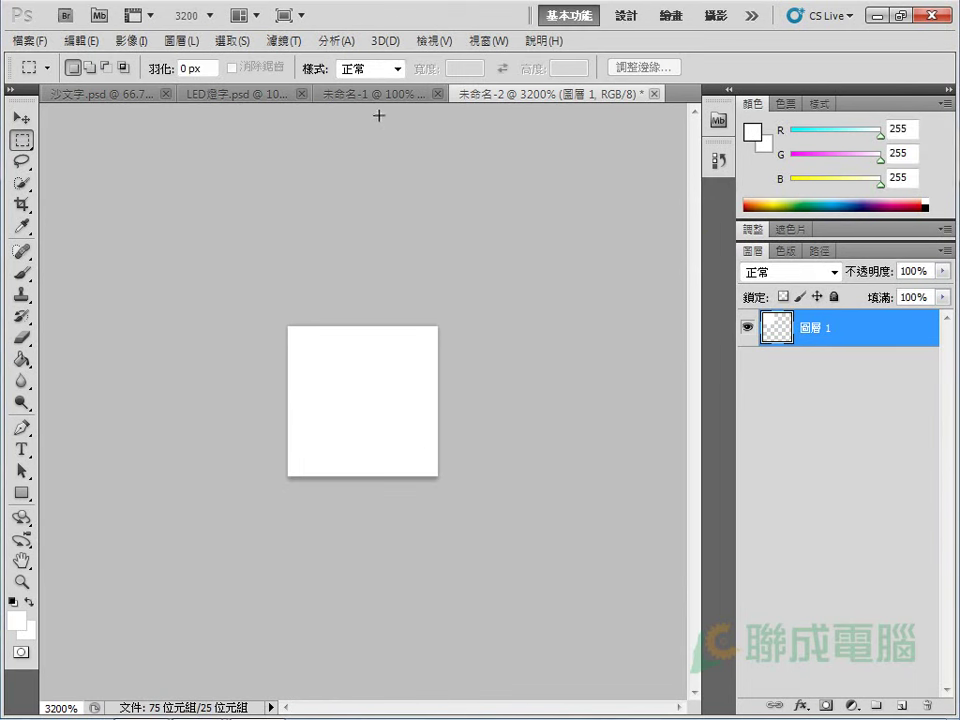
pyautogui.click(375, 95)
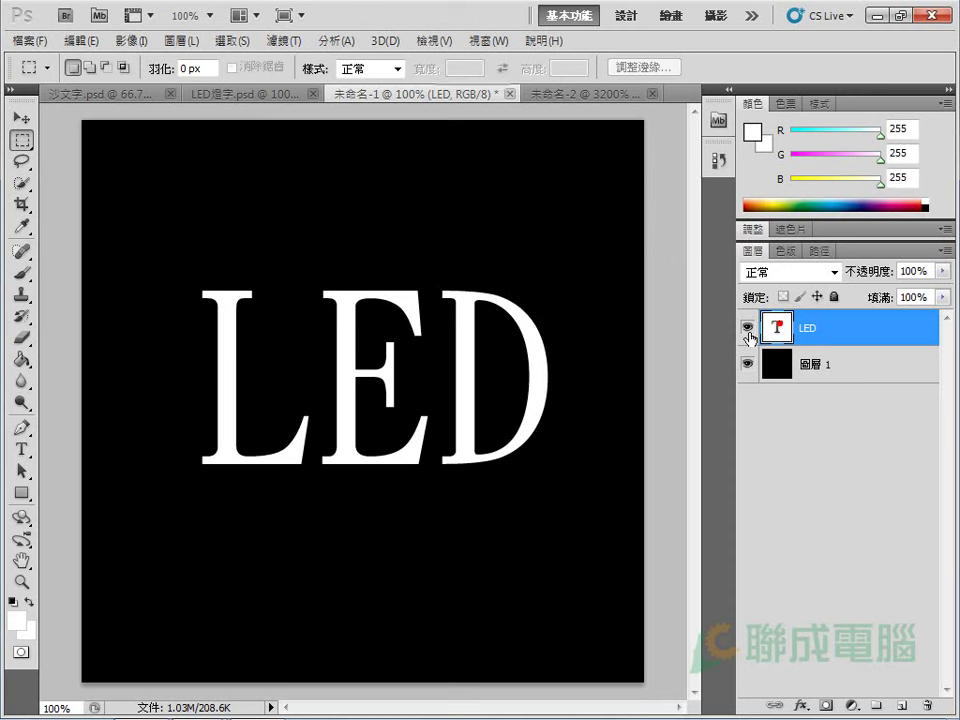
# - Add empty layer 圖層 2 above LED and load the LED letter outline as a selection
pyautogui.click(903, 704)
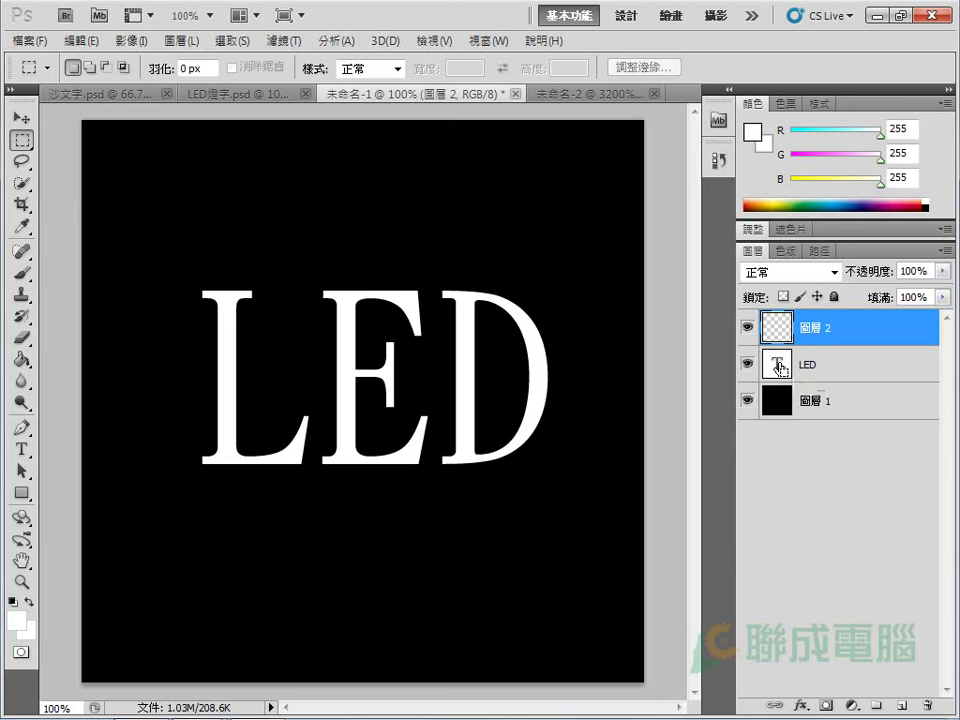
pyautogui.keyDown('ctrl'); pyautogui.click(780, 368); pyautogui.keyUp('ctrl')
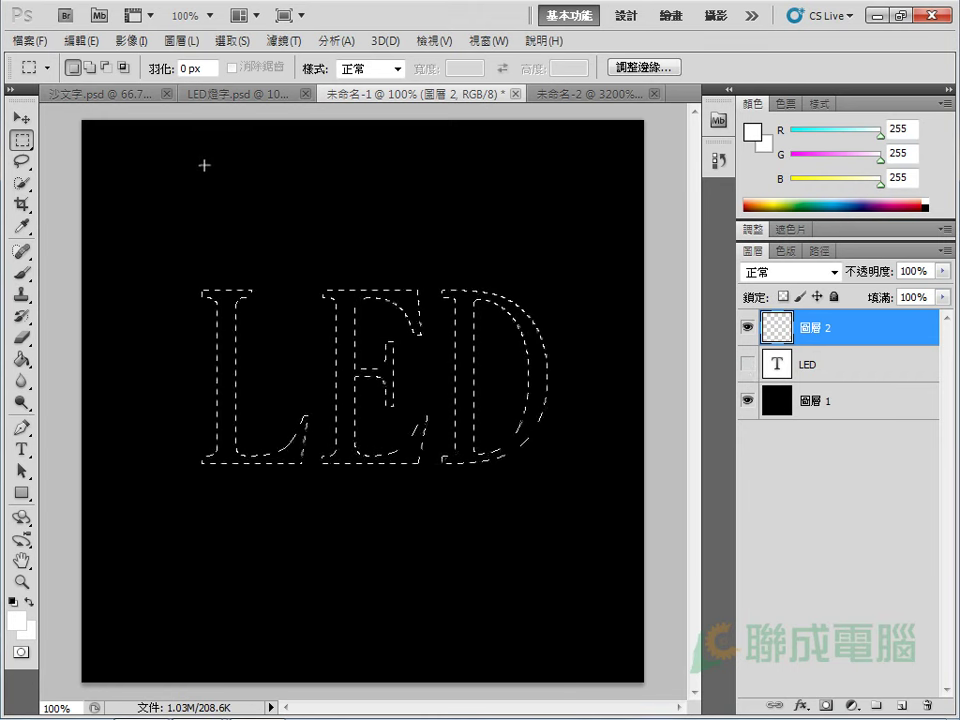
# - Fill the LED letter selection on 圖層 2 with the 圖樣 3 dot pattern, then deselect
pyautogui.click(80, 41)
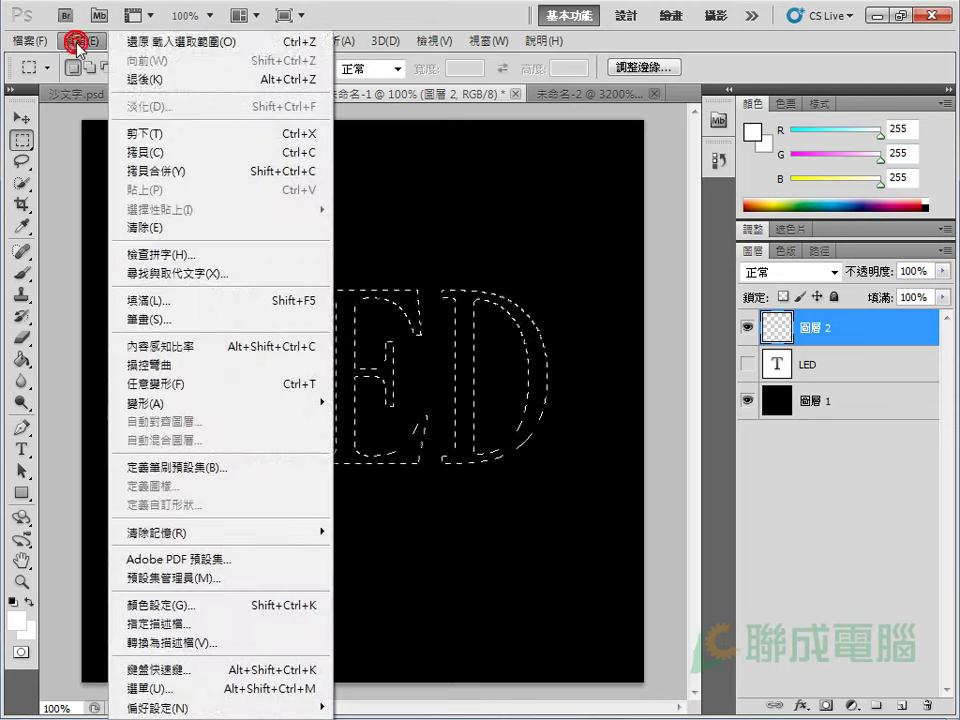
pyautogui.click(190, 312)
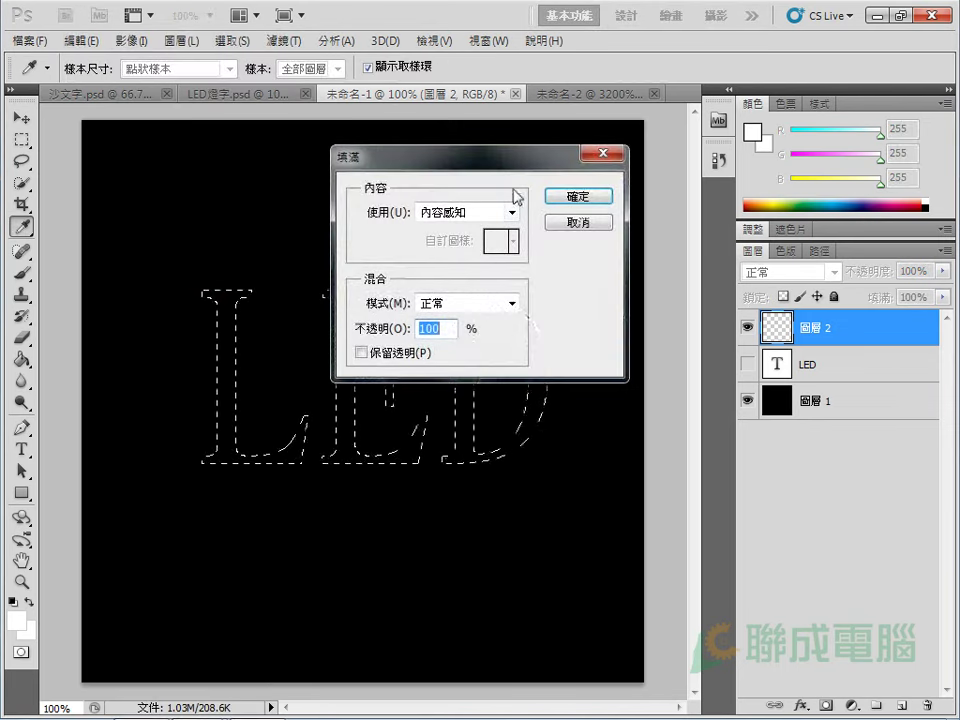
pyautogui.moveTo(489, 167); pyautogui.dragTo(489, 80)
pyautogui.click(510, 122)
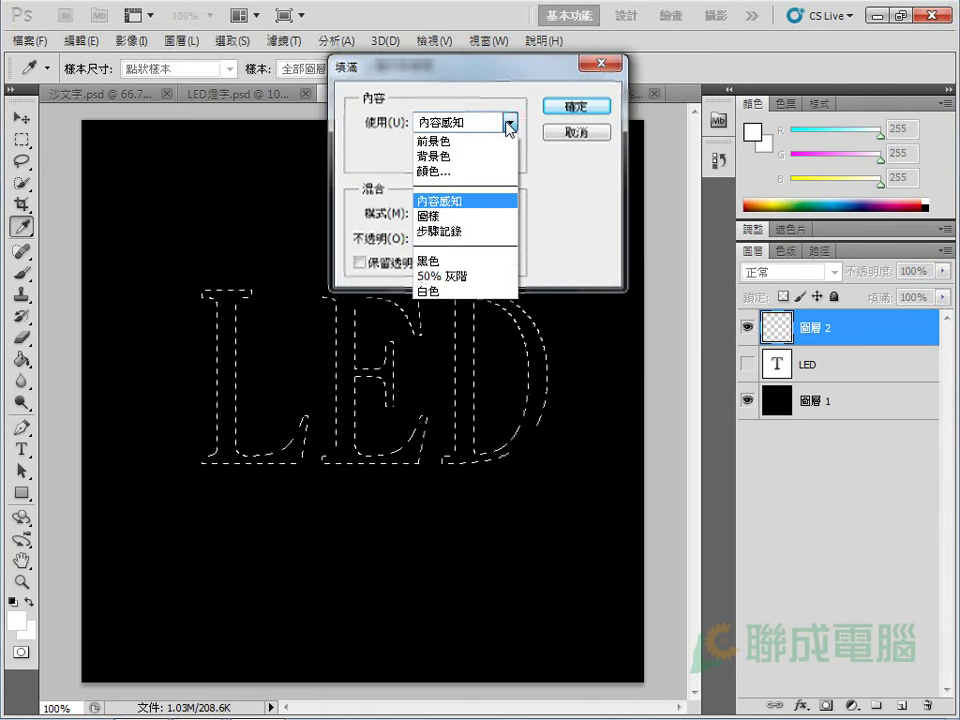
pyautogui.click(497, 215)
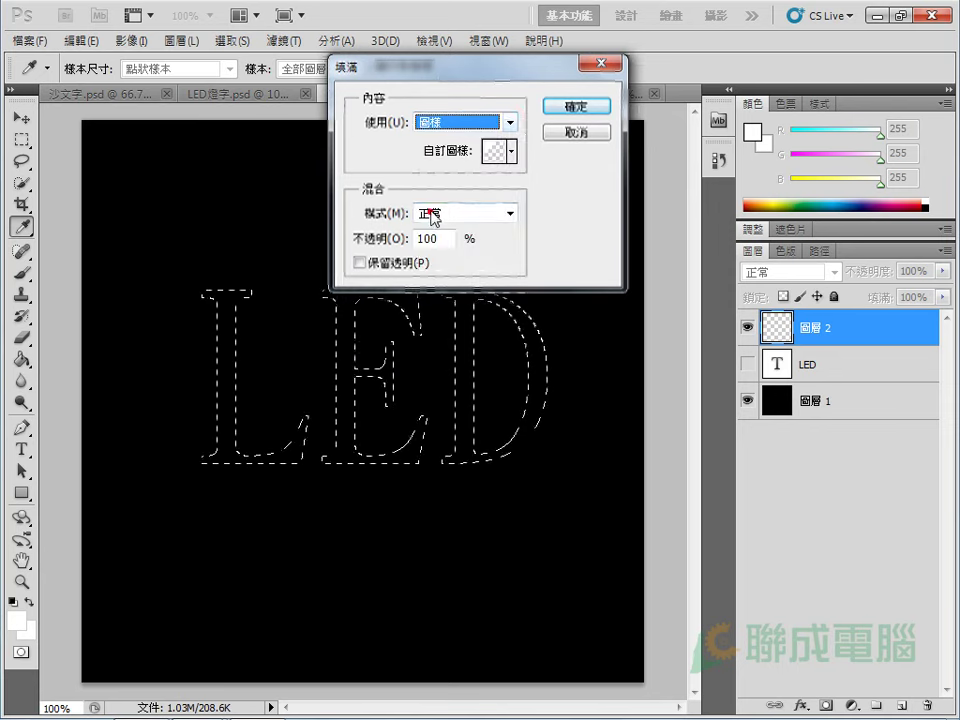
pyautogui.click(513, 150)
pyautogui.click(528, 194)
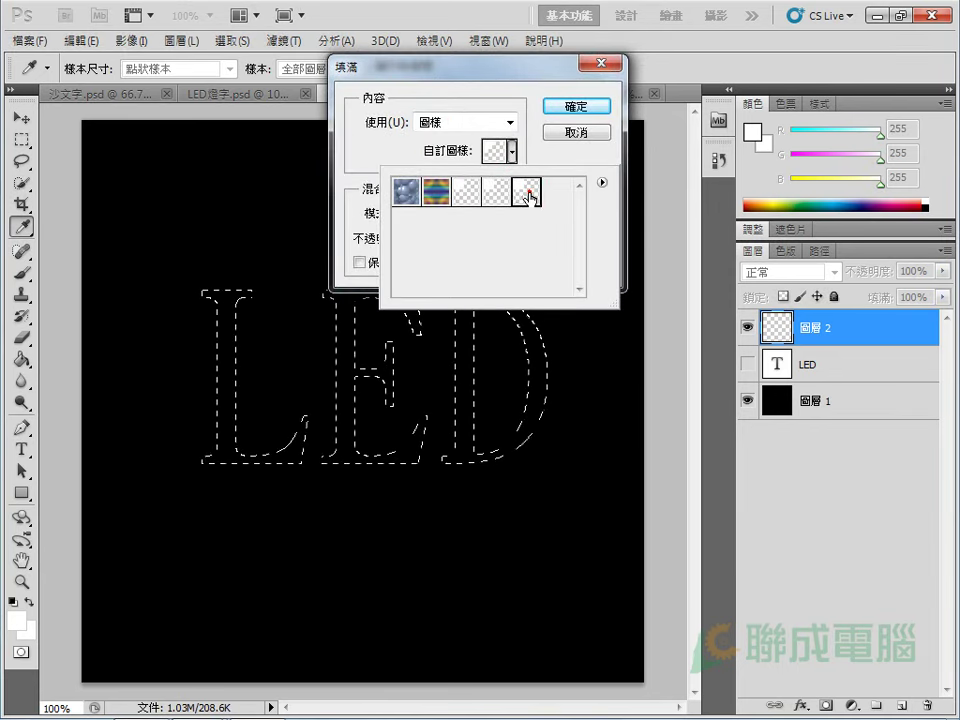
pyautogui.click(572, 106)
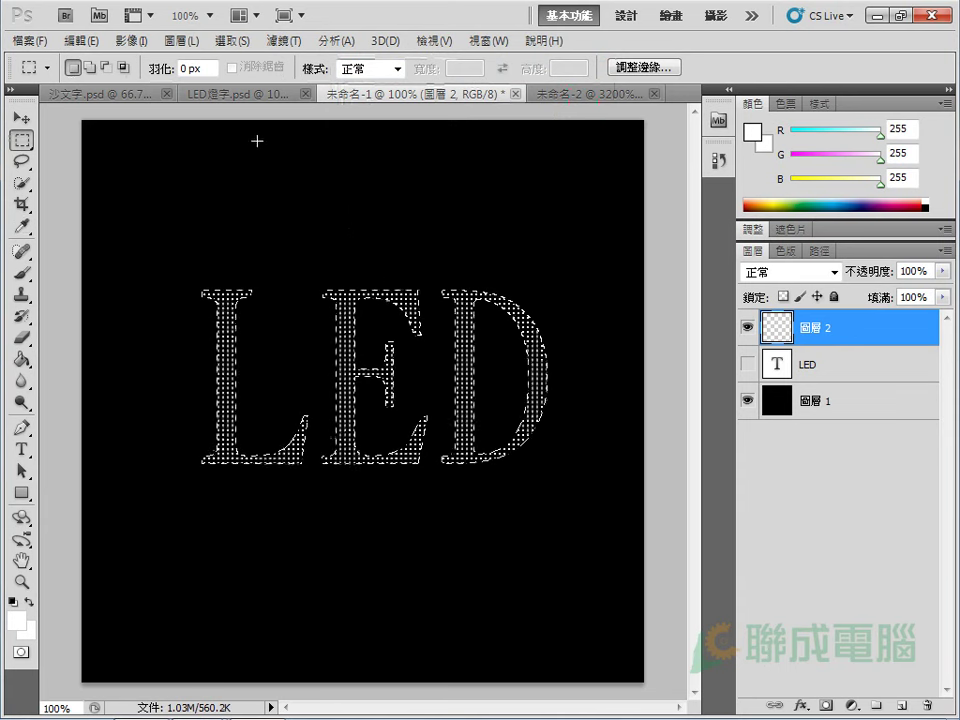
pyautogui.click(230, 40)
pyautogui.click(250, 79)
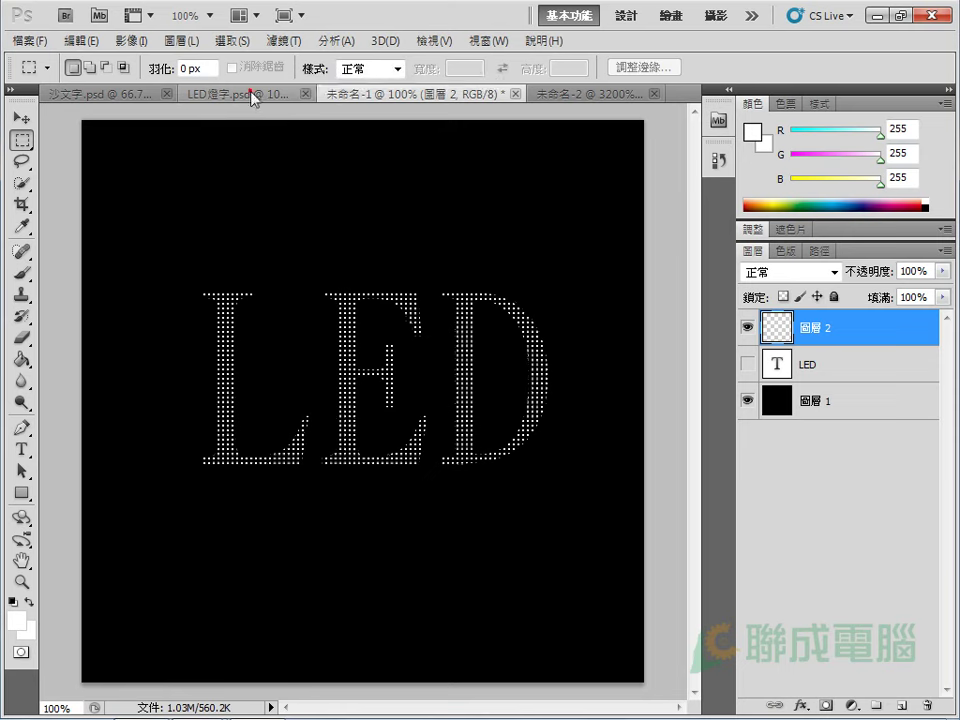
pyautogui.click(240, 94)
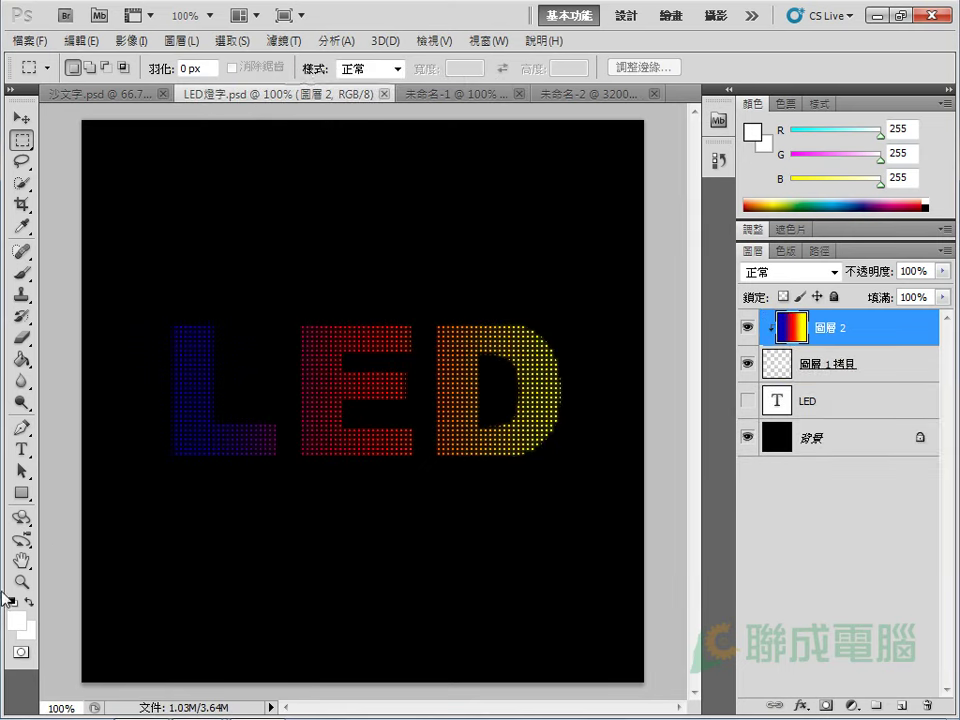
pyautogui.click(22, 582)
pyautogui.click(423, 440)
pyautogui.click(482, 439)
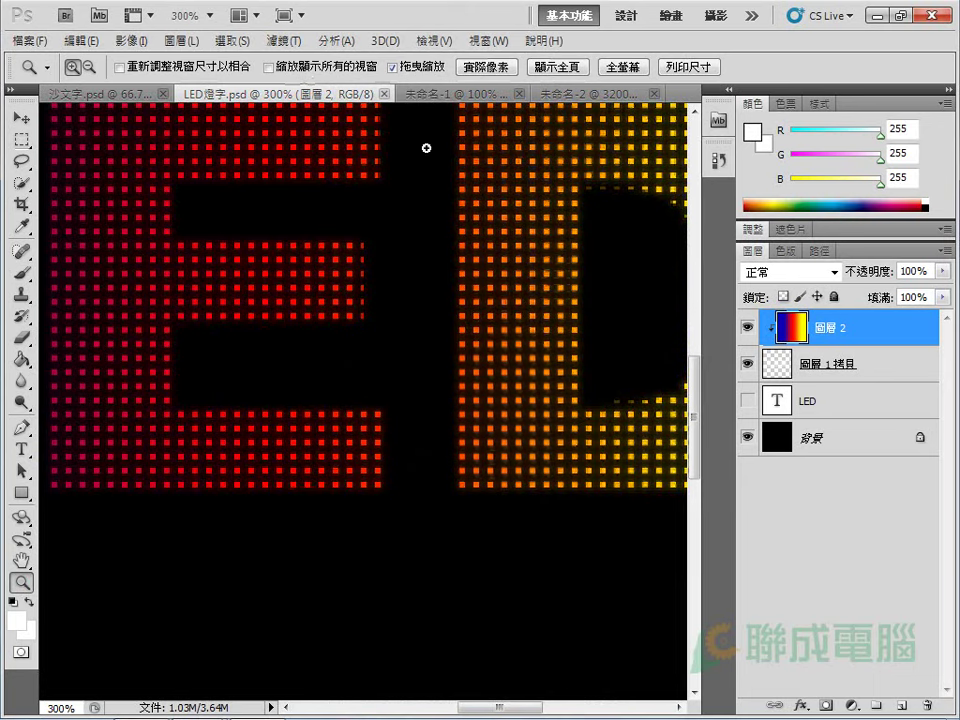
pyautogui.click(439, 94)
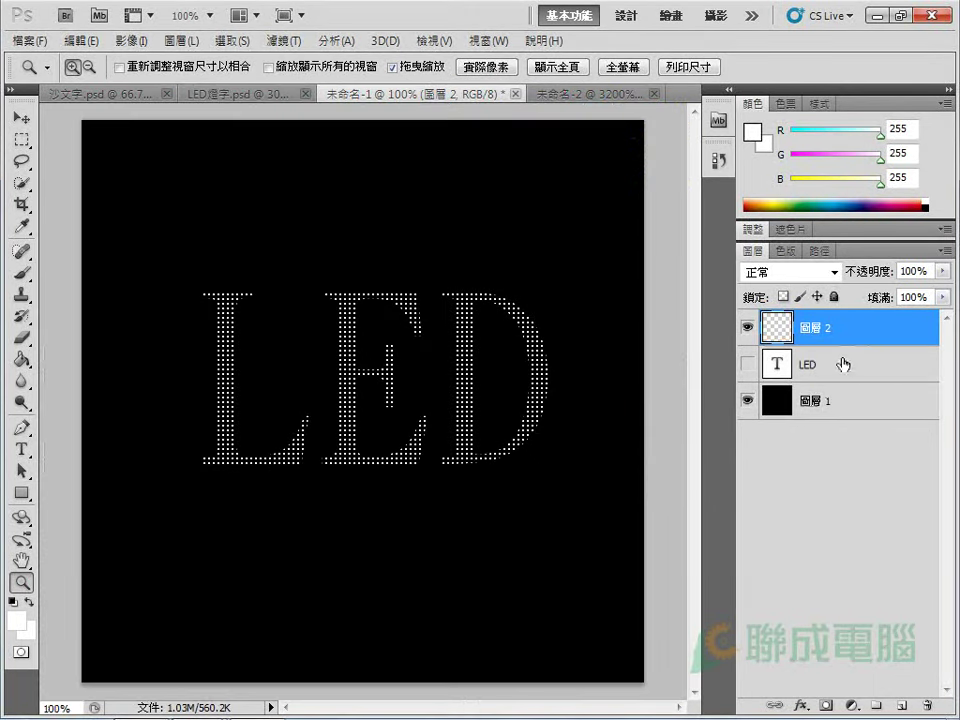
# - Add layer 圖層 3, zoom to 300%, and load 圖層 2's white dots as a selection
pyautogui.click(903, 705)
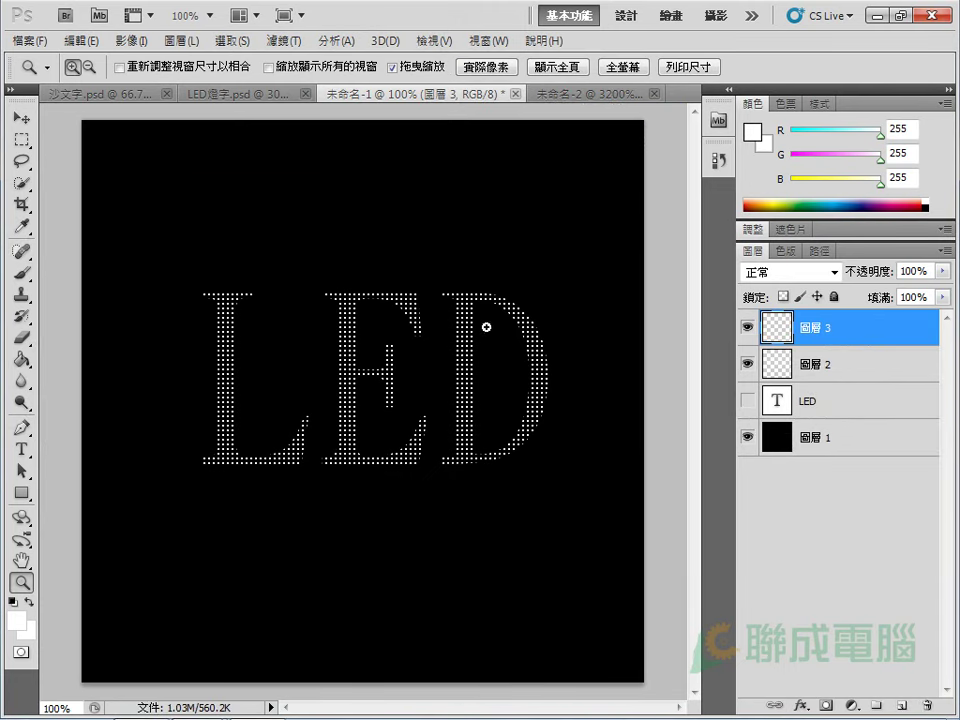
pyautogui.click(436, 346)
pyautogui.click(396, 276)
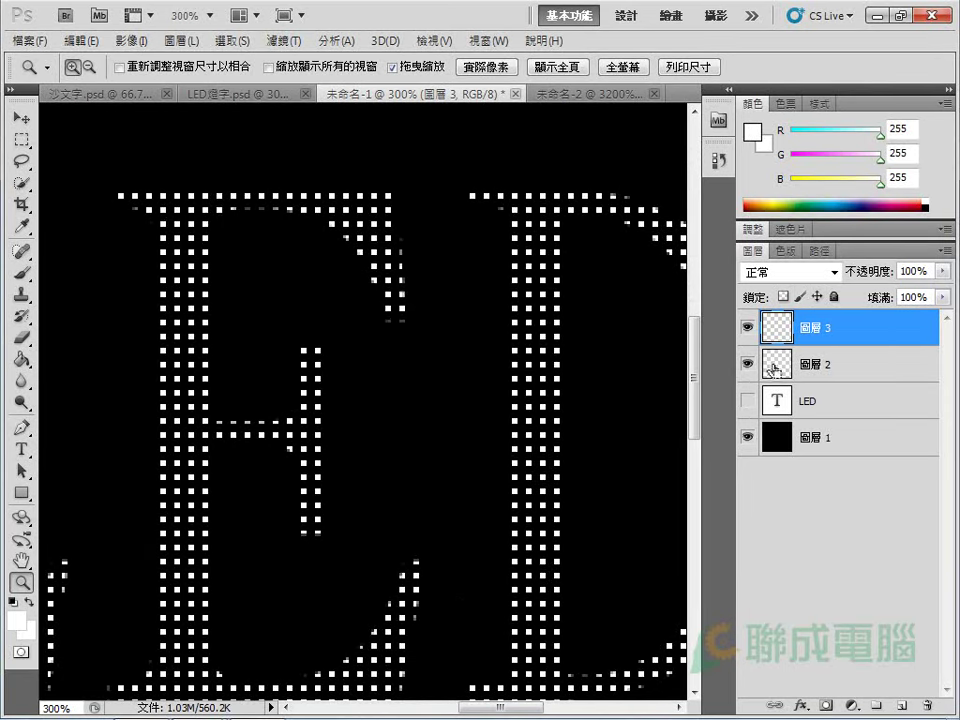
pyautogui.keyDown('ctrl'); pyautogui.click(777, 363); pyautogui.keyUp('ctrl')
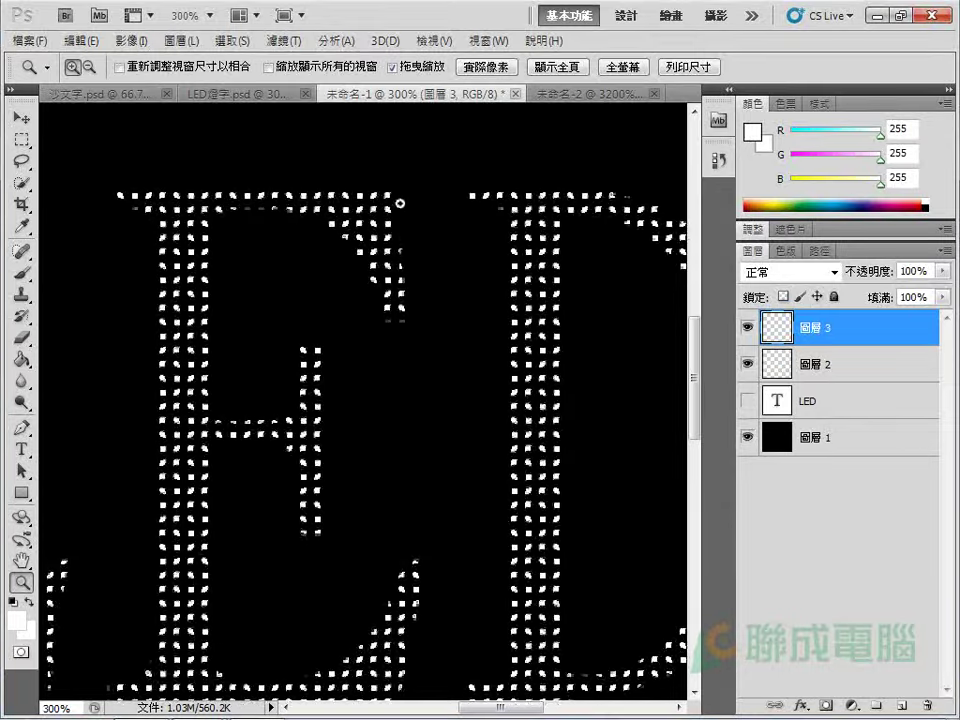
pyautogui.click(232, 42)
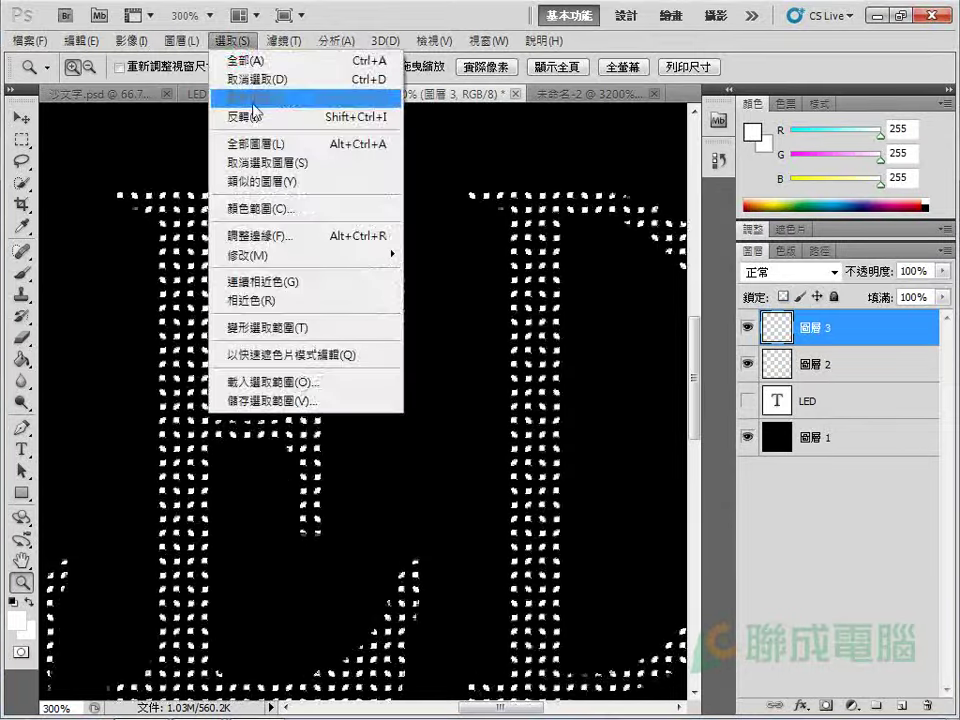
# - Expand the dot selection, fill it white on 圖層 3, and deselect
pyautogui.click(294, 256)
pyautogui.click(468, 292)
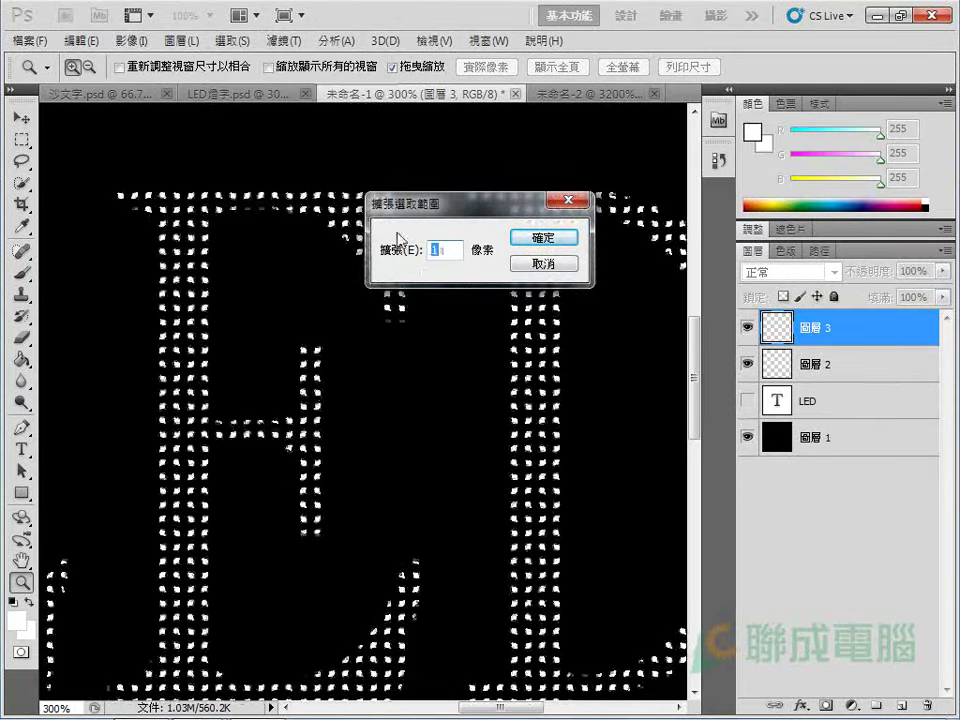
pyautogui.click(553, 242)
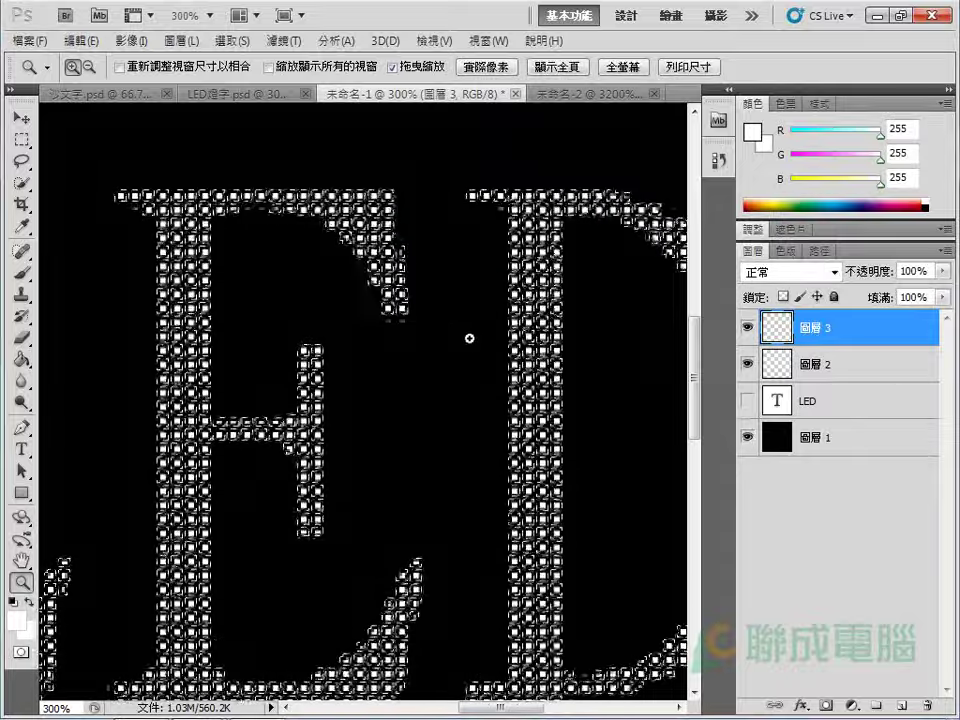
pyautogui.hotkey('alt', 'BackSpace')
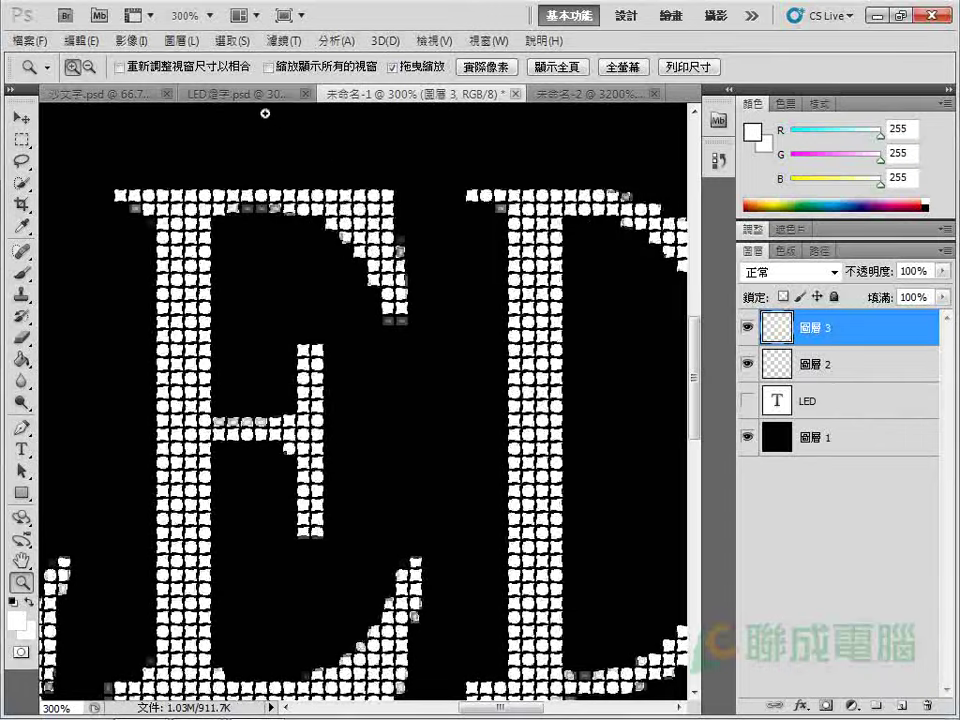
pyautogui.click(222, 41)
pyautogui.click(244, 80)
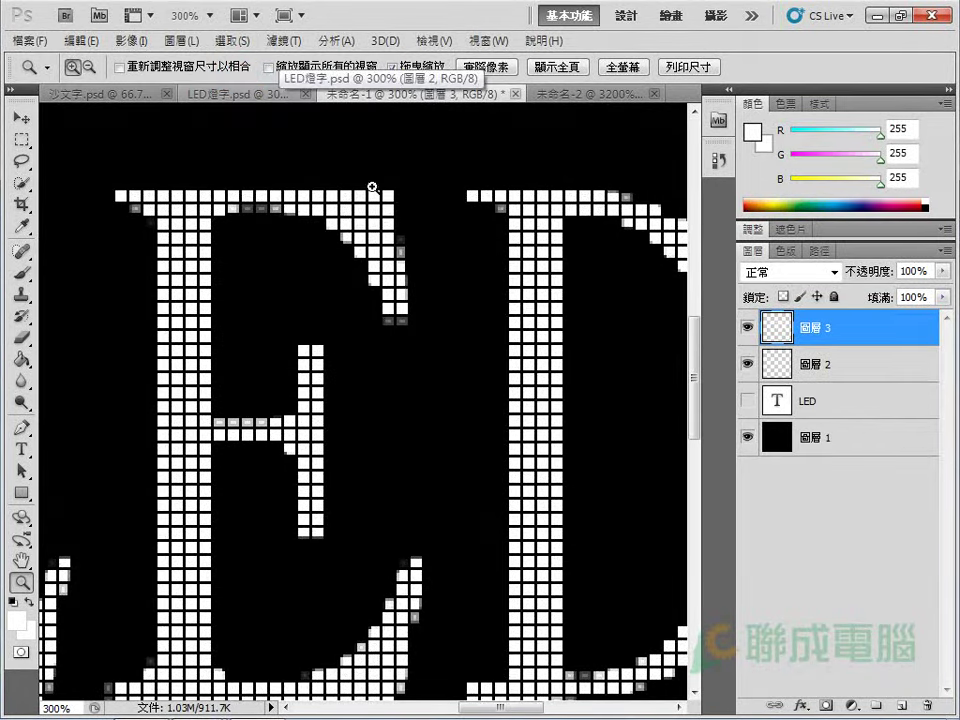
pyautogui.click(284, 40)
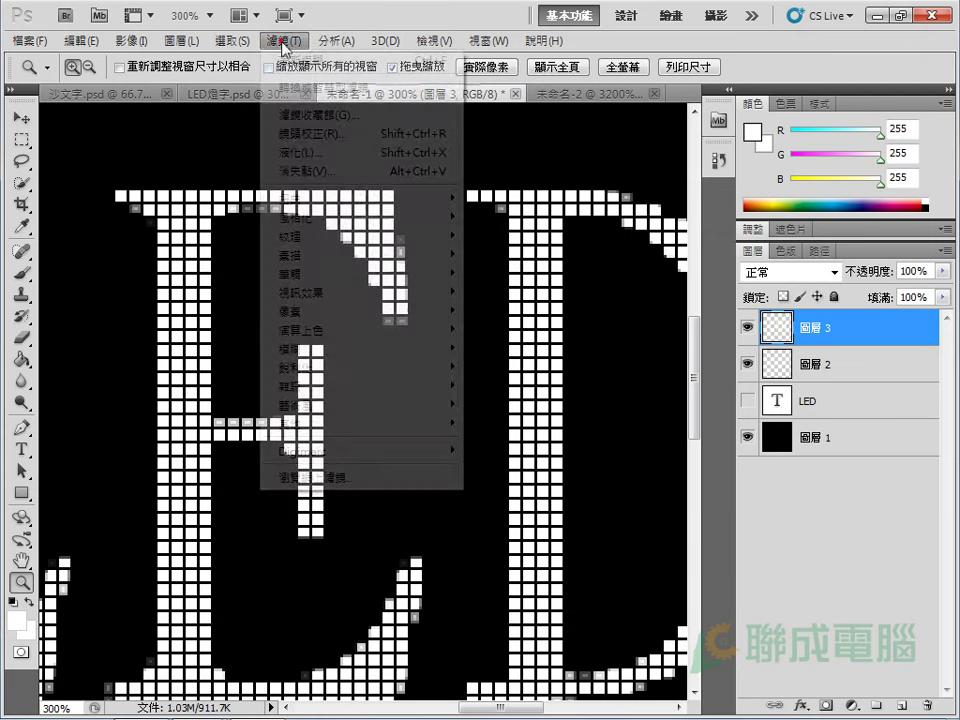
pyautogui.moveTo(300, 348)
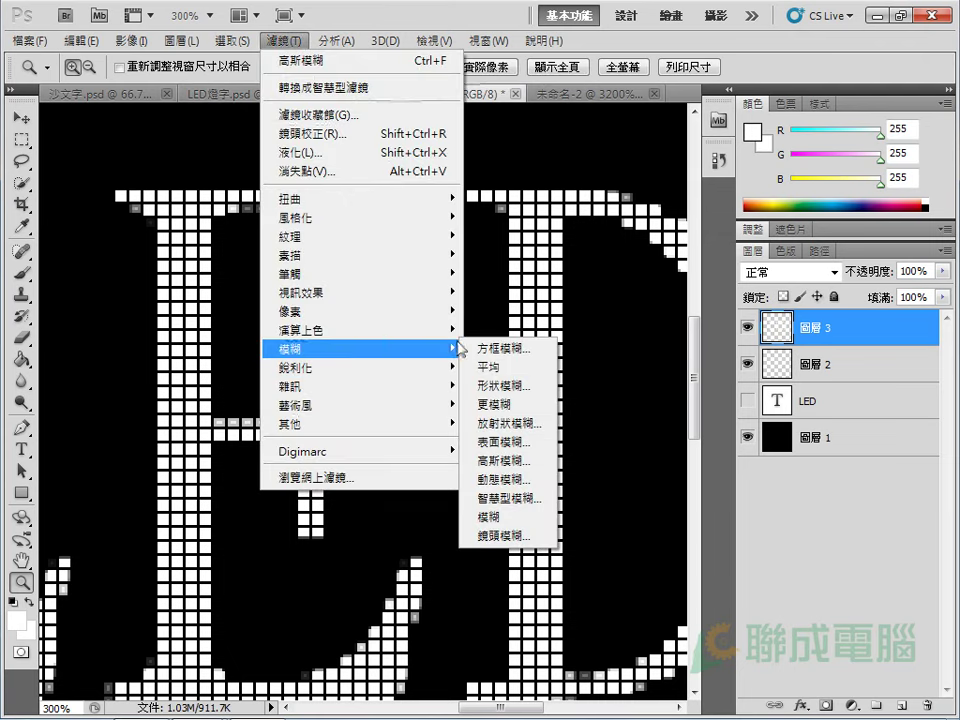
# - Apply a 0.9-pixel Gaussian Blur to the white dots on 圖層 3 and zoom out to check the glow
pyautogui.click(486, 459)
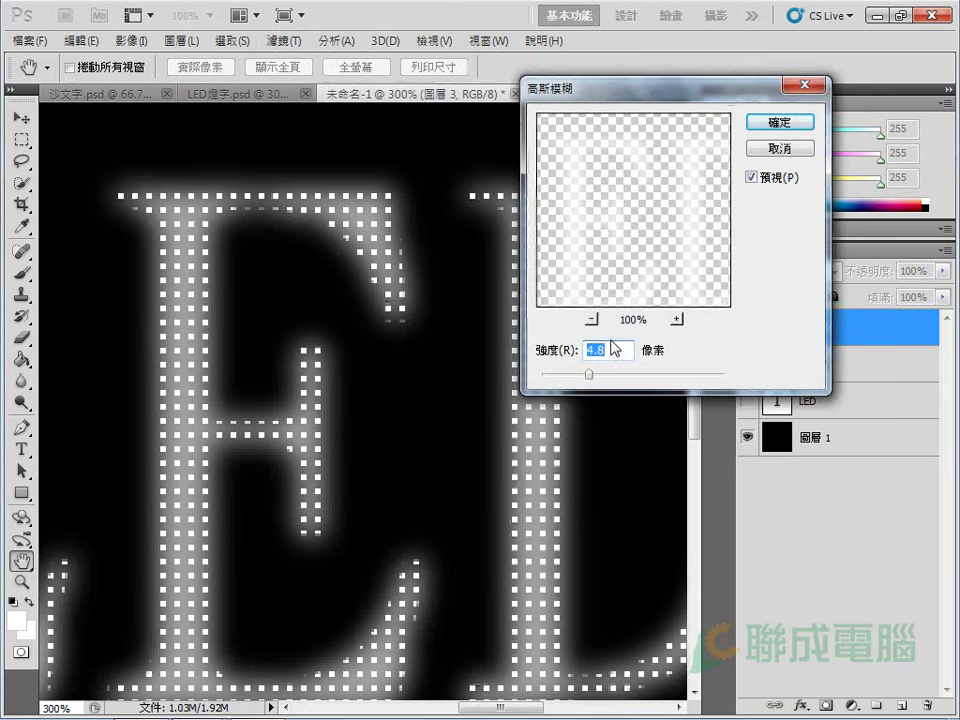
pyautogui.moveTo(587, 379); pyautogui.dragTo(550, 381)
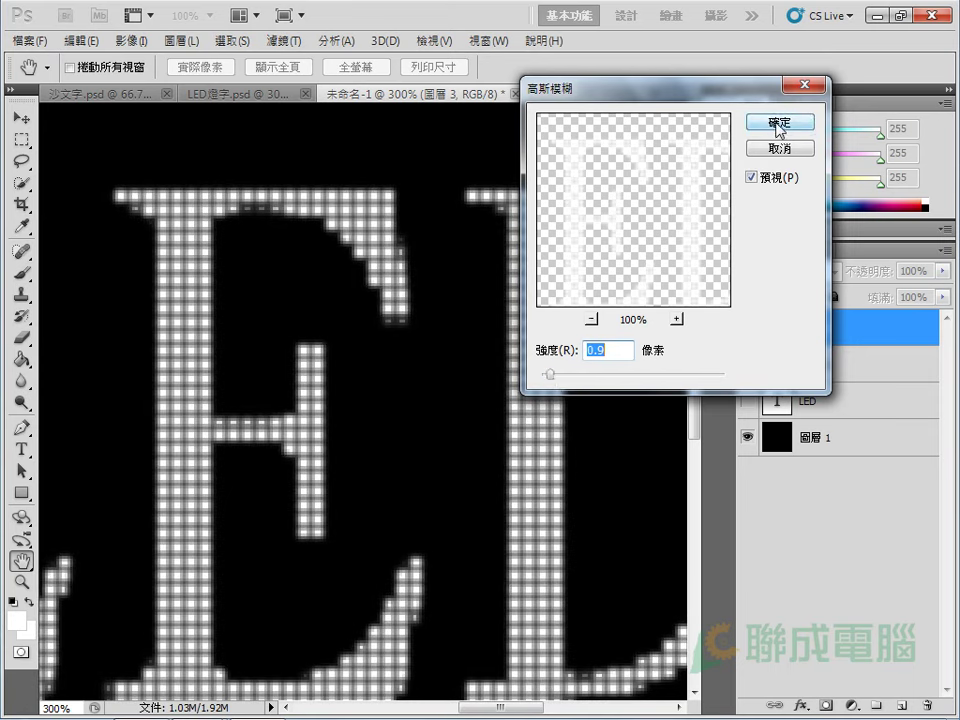
pyautogui.click(779, 122)
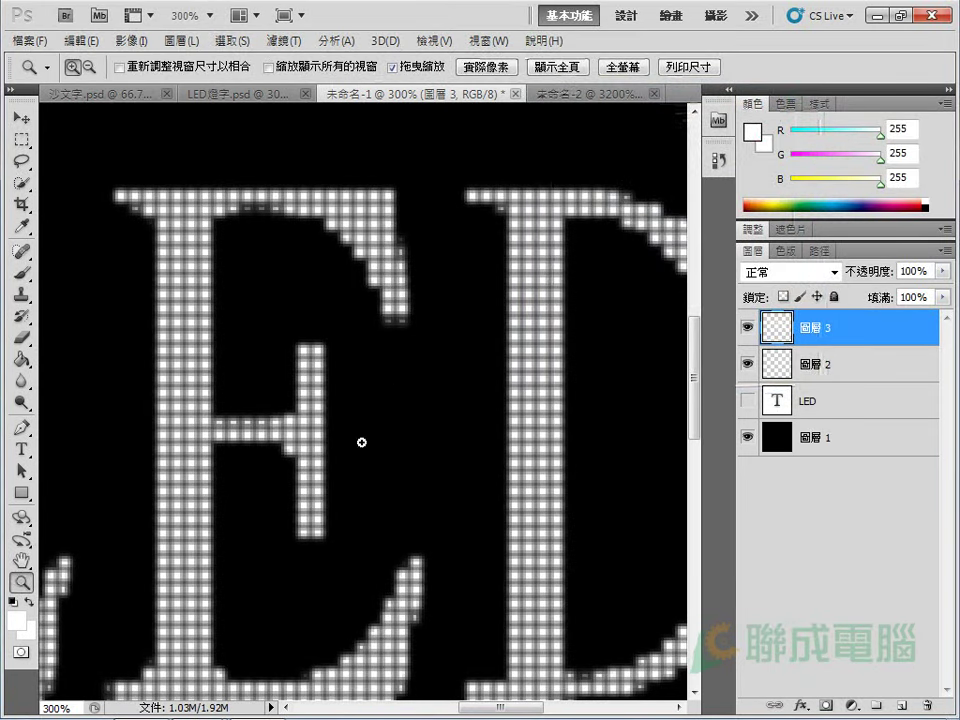
pyautogui.press('alt')
pyautogui.click(344, 398)
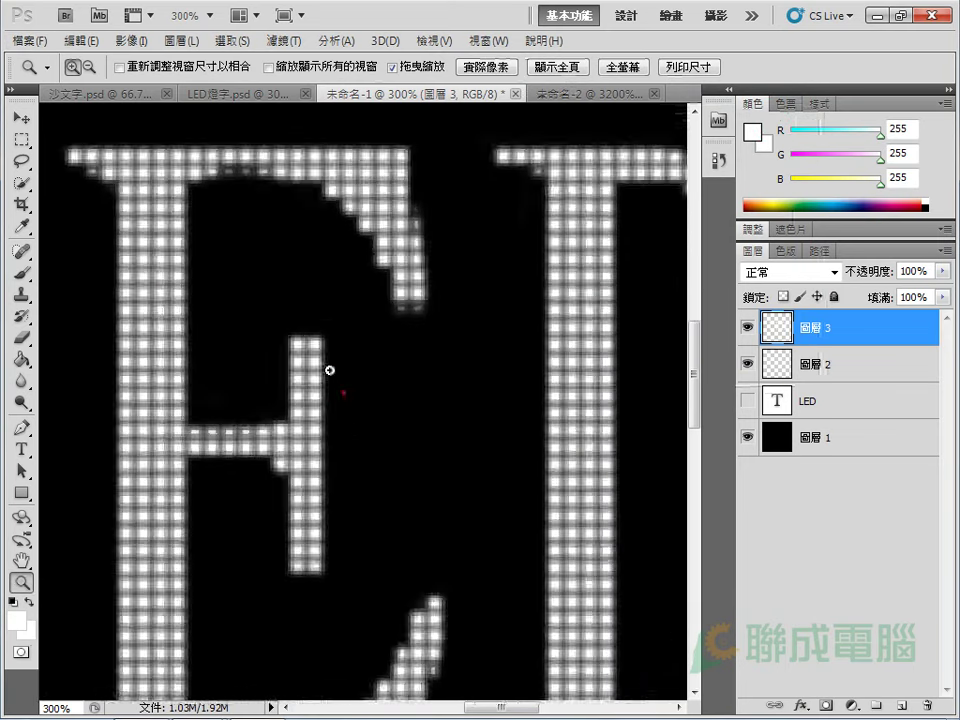
pyautogui.click(89, 67)
pyautogui.click(442, 476)
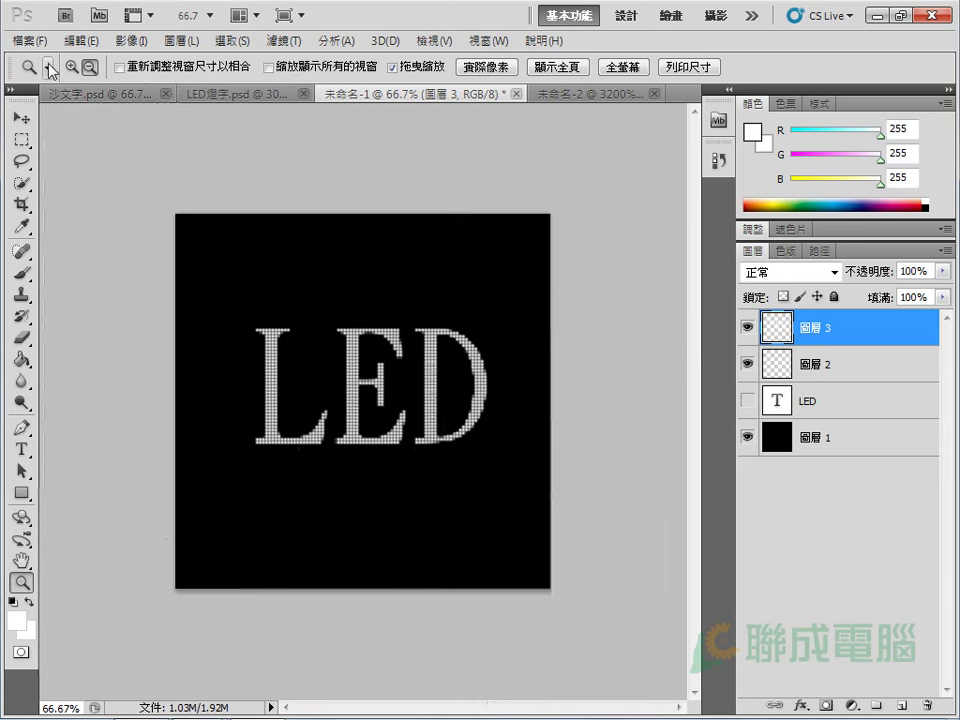
# - Zoom to 100% and lower 圖層 3's opacity to 56%
pyautogui.click(72, 67)
pyautogui.click(401, 341)
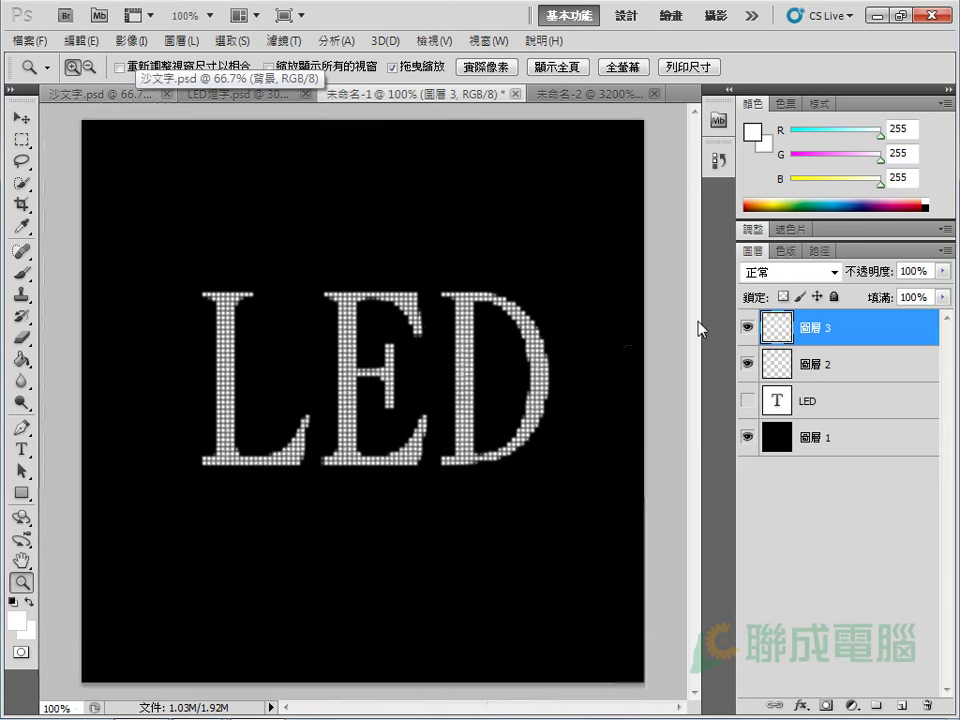
pyautogui.click(942, 271)
pyautogui.moveTo(943, 292); pyautogui.dragTo(903, 290)
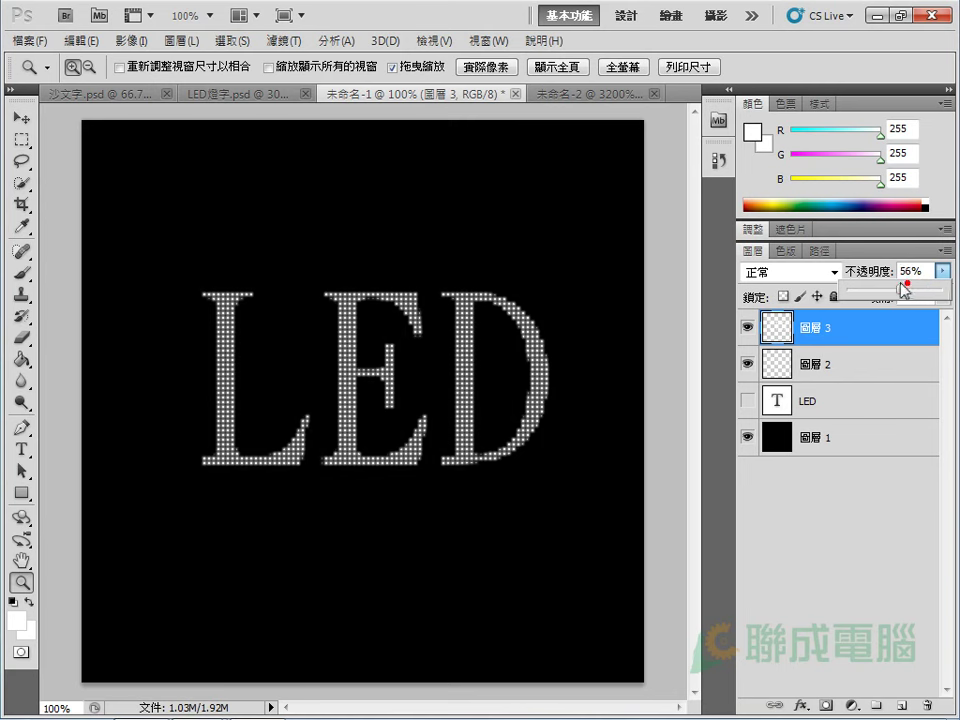
# - Select 圖層 3 and 圖層 2 together and merge them with Ctrl+E
pyautogui.click(820, 355)
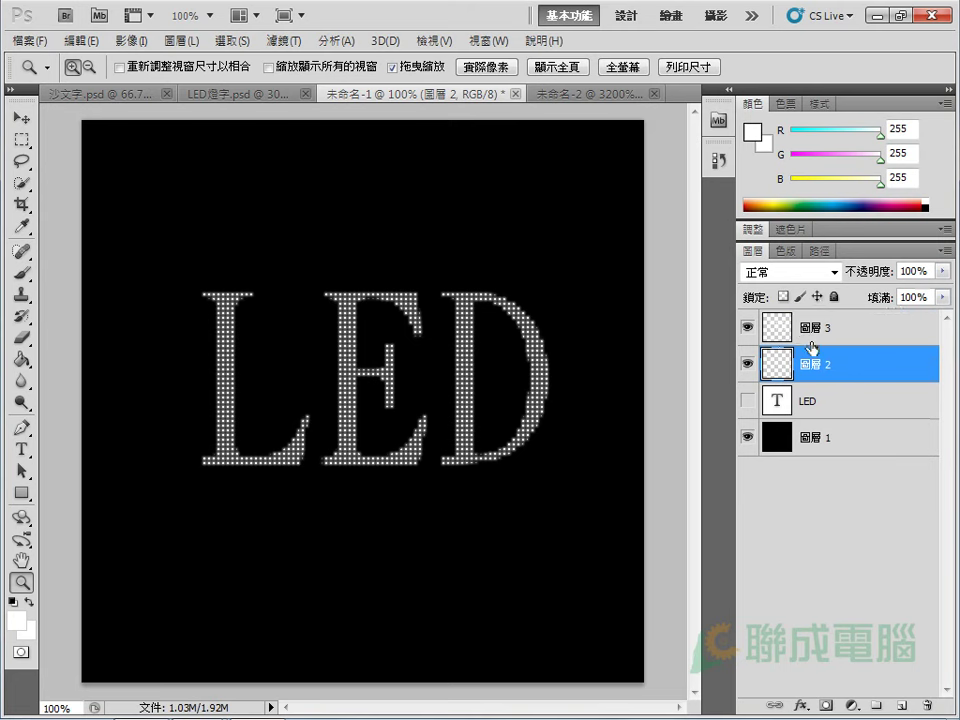
pyautogui.click(826, 329)
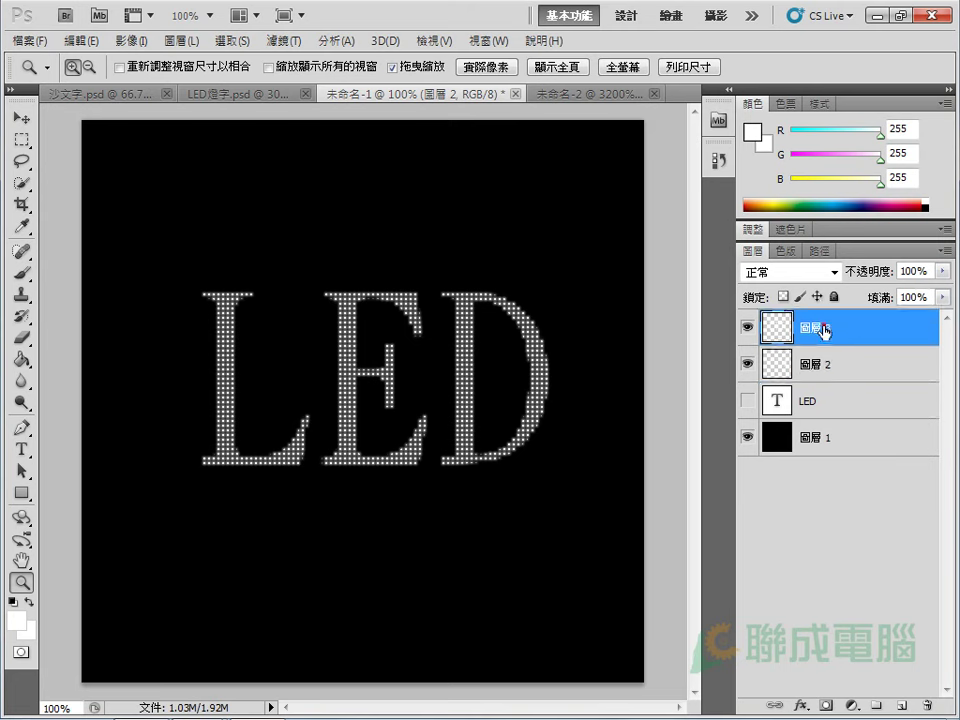
pyautogui.click(820, 362)
pyautogui.click(822, 327)
pyautogui.keyDown('shift'); pyautogui.click(822, 365); pyautogui.keyUp('shift')
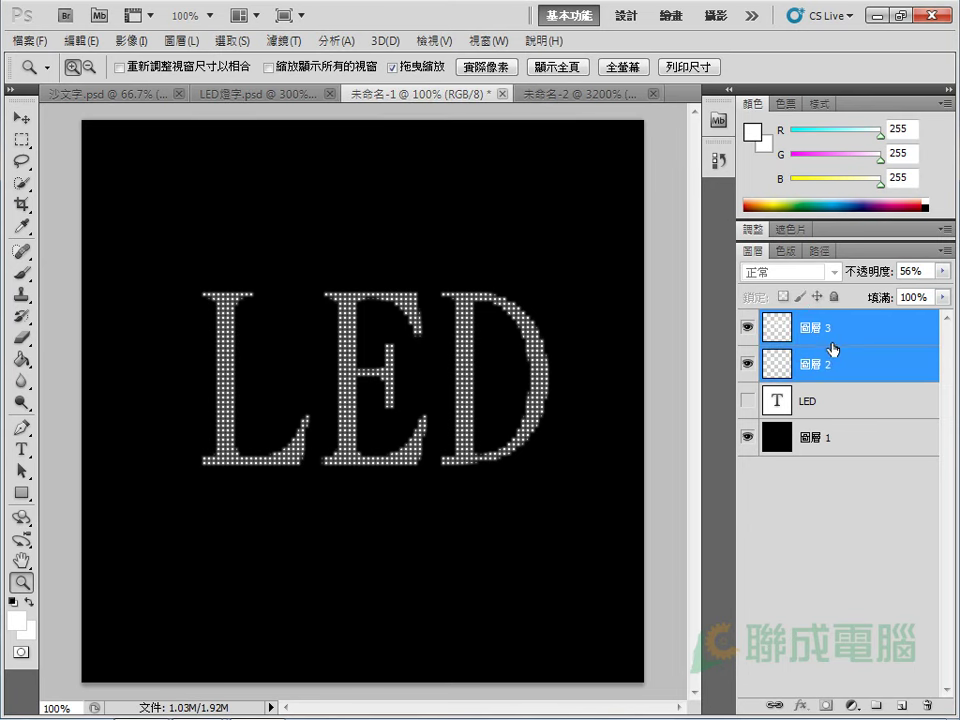
pyautogui.hotkey('ctrl', 'e')
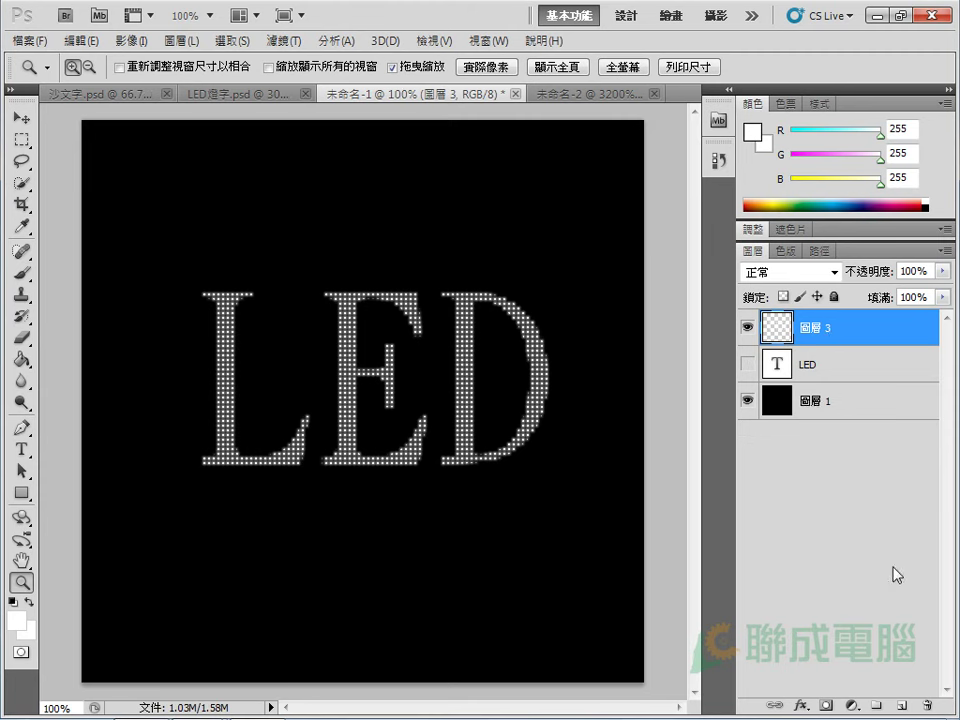
# - Add 圖層 4 and fill it with the blue-red-yellow preset gradient dragged left to right
pyautogui.click(901, 704)
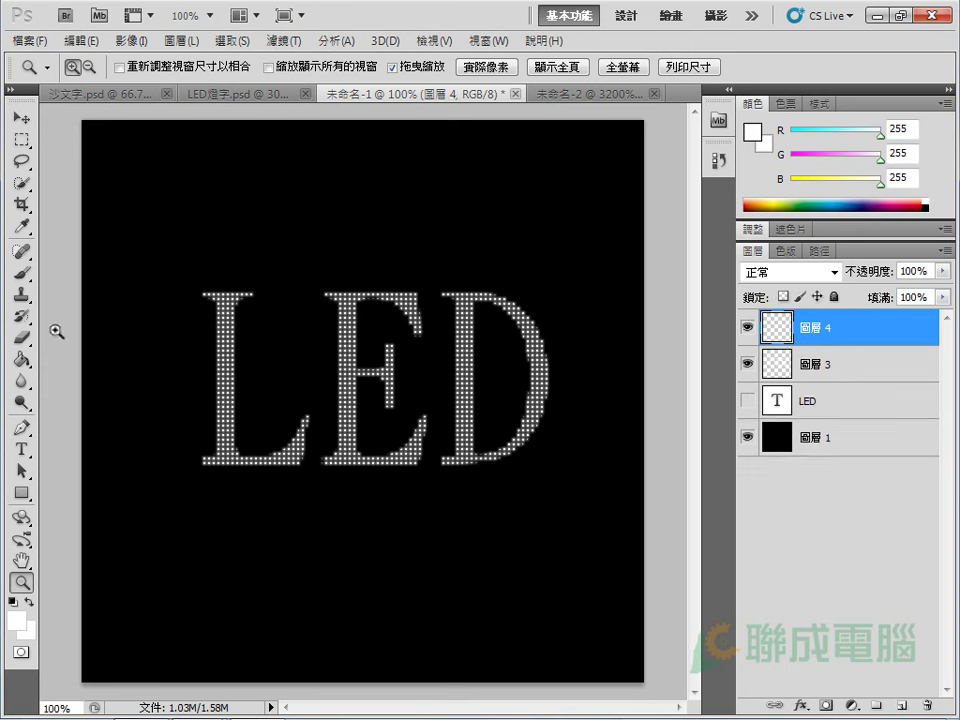
pyautogui.moveTo(21, 359); pyautogui.dragTo(62, 359)
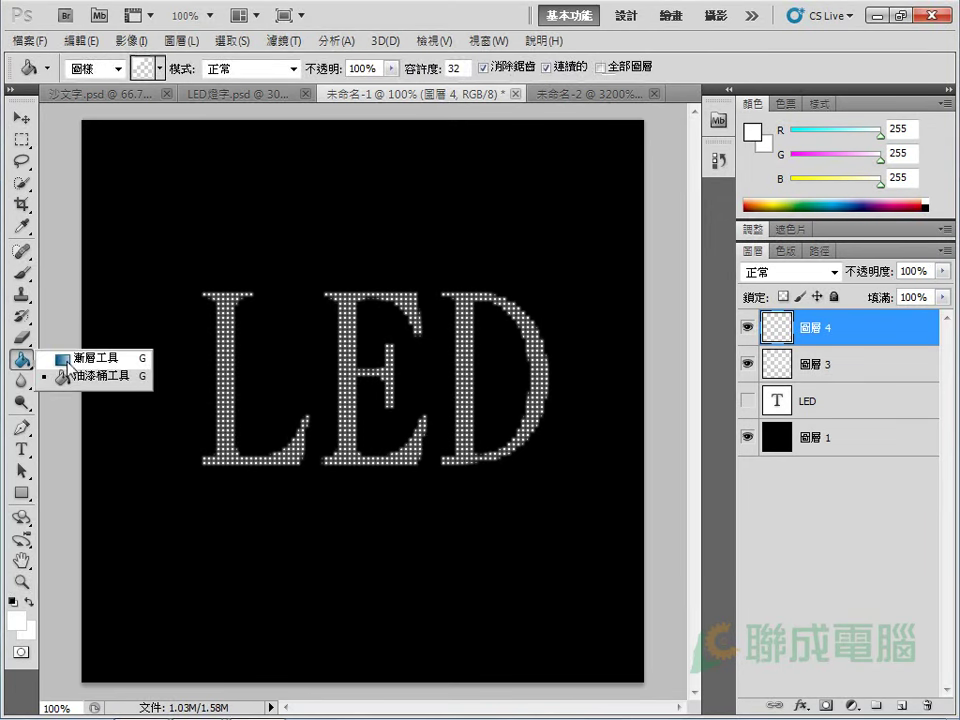
pyautogui.click(139, 67)
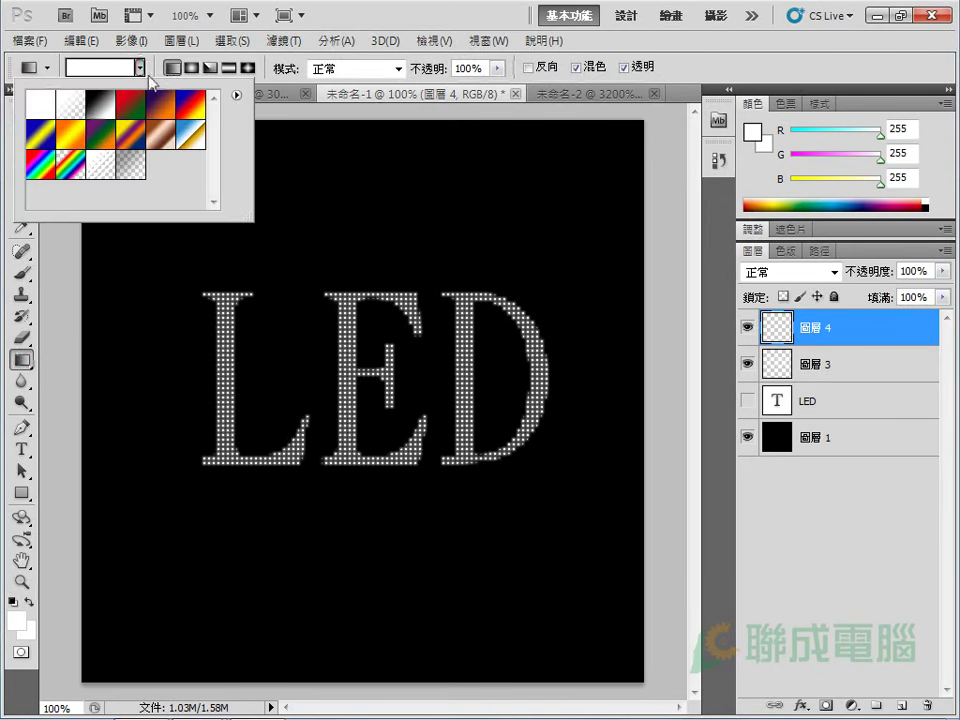
pyautogui.click(181, 111)
pyautogui.doubleClick(179, 111)
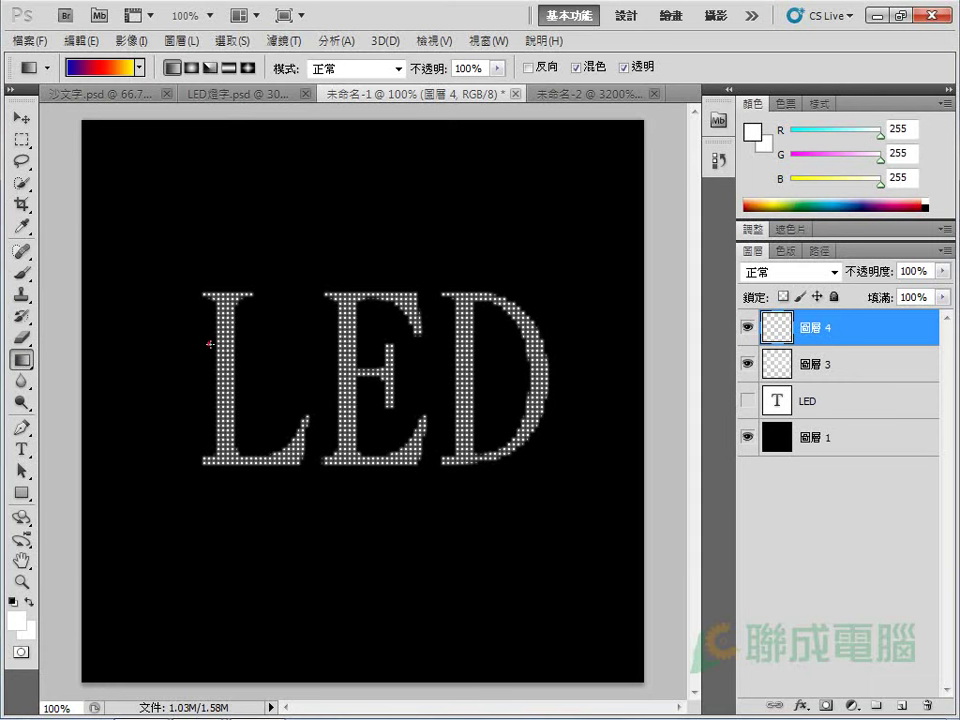
pyautogui.moveTo(209, 344)
pyautogui.mouseDown()
pyautogui.moveTo(556, 357)
pyautogui.moveTo(544, 351)
pyautogui.mouseUp()
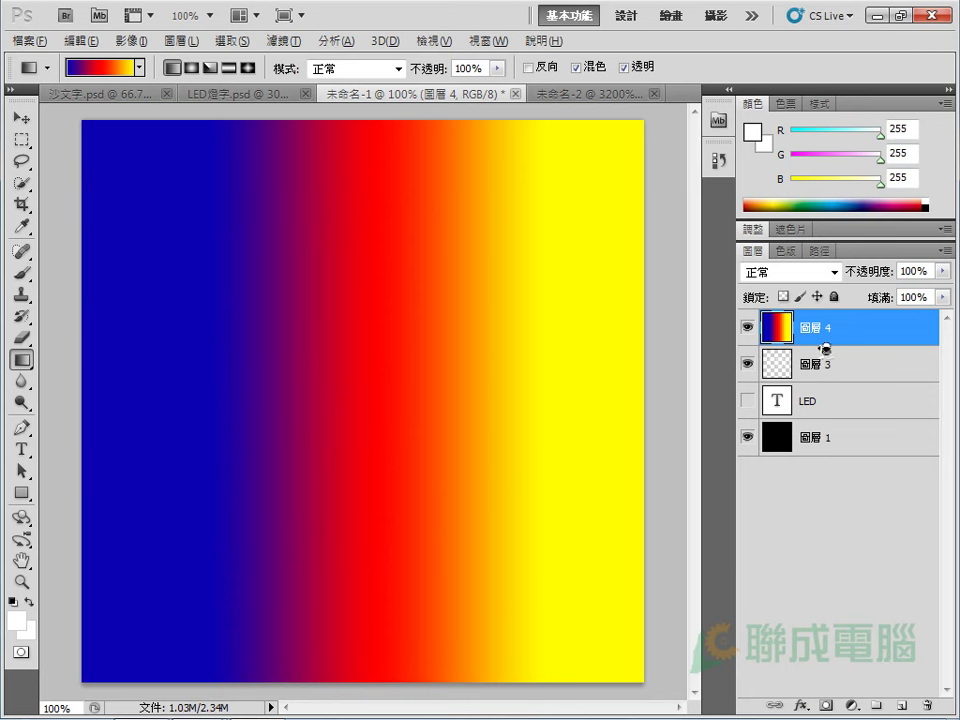
# - Alt-click between 圖層 4 and 圖層 3 to make the gradient a clipping mask on the dots
pyautogui.keyDown('alt'); pyautogui.click(825, 348); pyautogui.keyUp('alt')
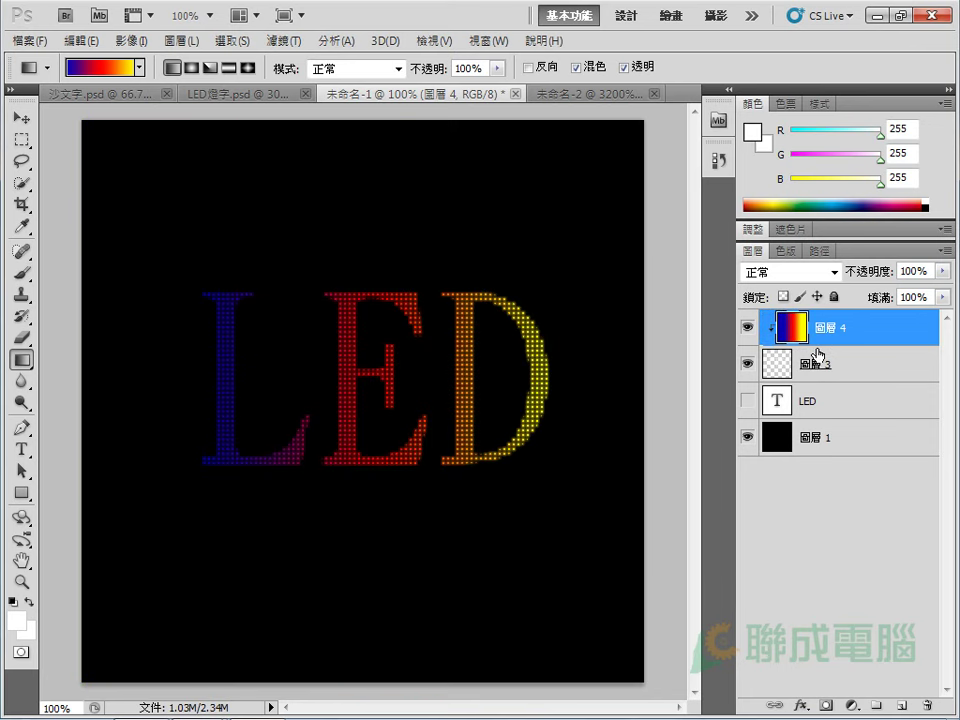